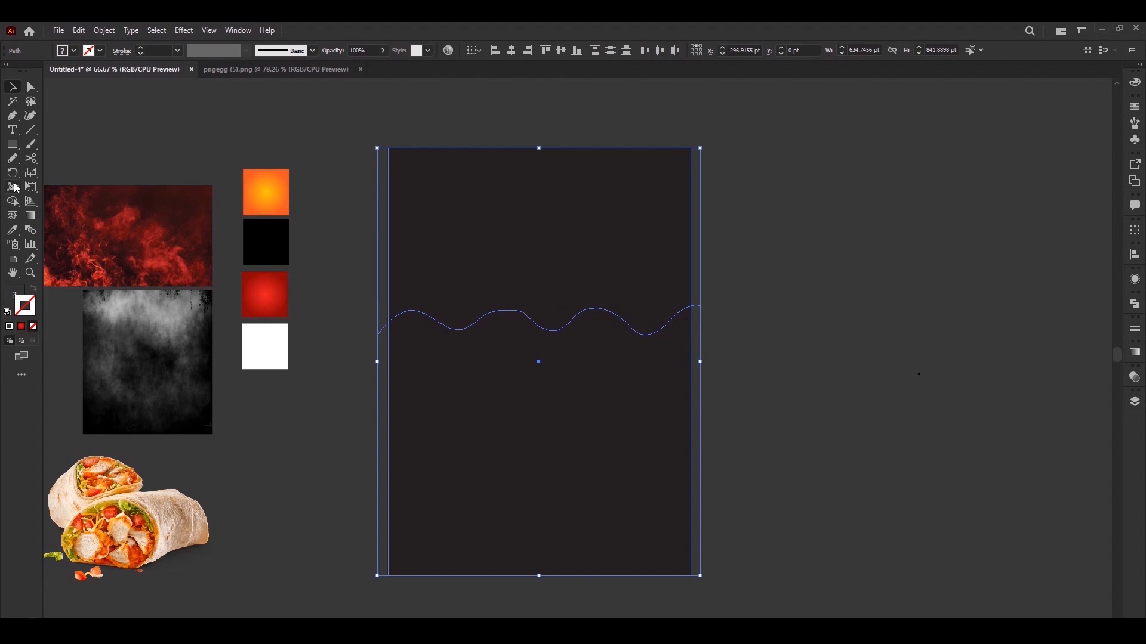
Cut the dark rectangle along the wavy line with the Shape Builder tool, removing everything below the wave and the overhang beyond the page
{"action": "left_click", "coordinate": [12, 201]}
{"action": "left_click", "coordinate": [394, 343], "text": "alt"}
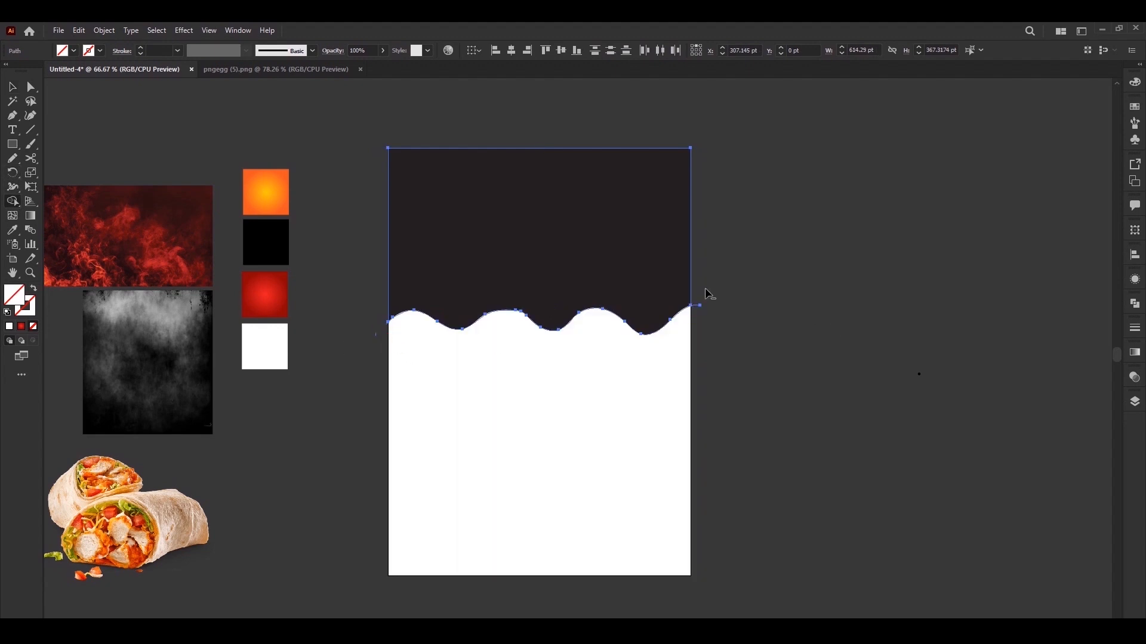
{"action": "left_click", "coordinate": [447, 374]}
{"action": "left_click", "coordinate": [481, 289]}
Smooth the wavy lower edge of the dark shape with the Smooth tool
{"action": "right_click", "coordinate": [10, 161]}
{"action": "left_click", "coordinate": [67, 185]}
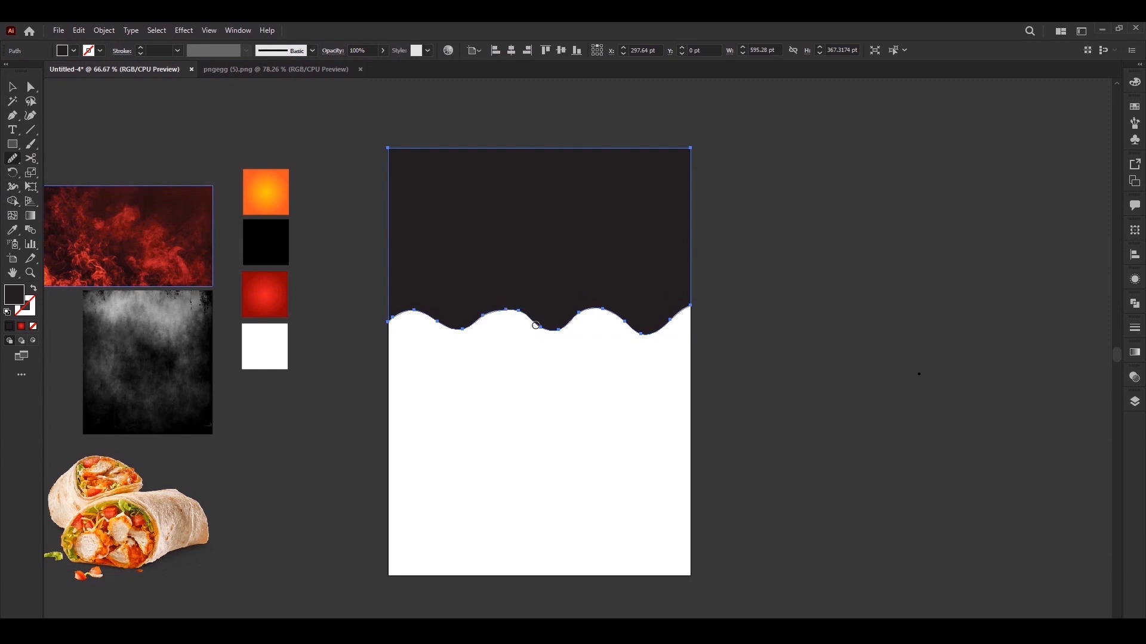
{"action": "left_click", "coordinate": [524, 371]}
Fill the upper wavy shape with the orange gradient sampled from the swatch and move the gradient's bright centre to the upper-right corner
{"action": "left_click", "coordinate": [528, 296]}
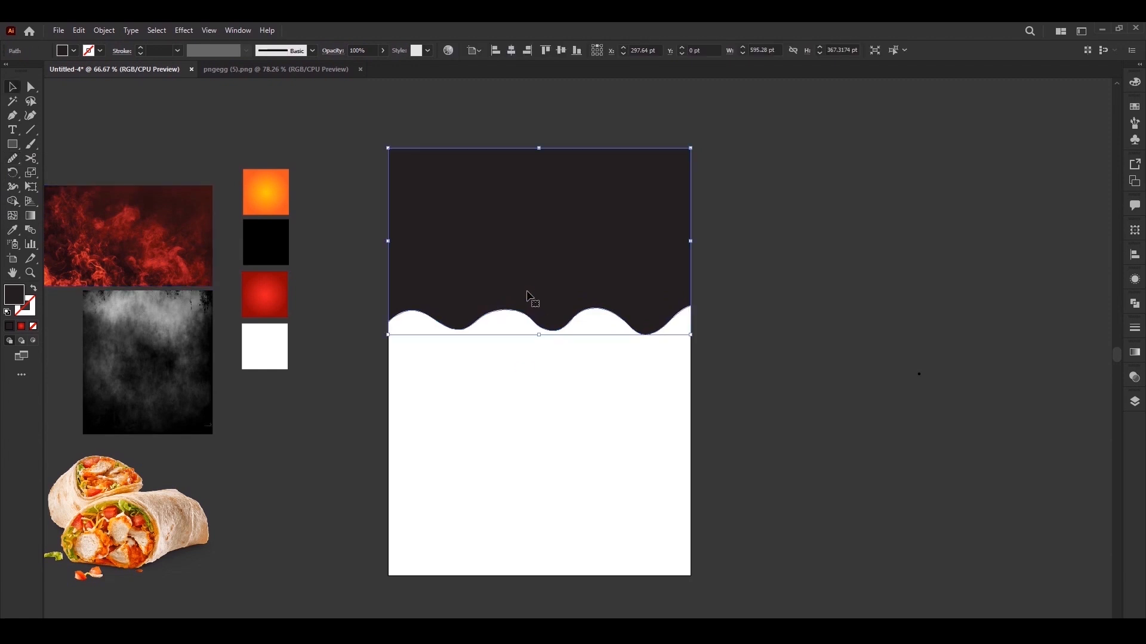
{"action": "left_click", "coordinate": [278, 203]}
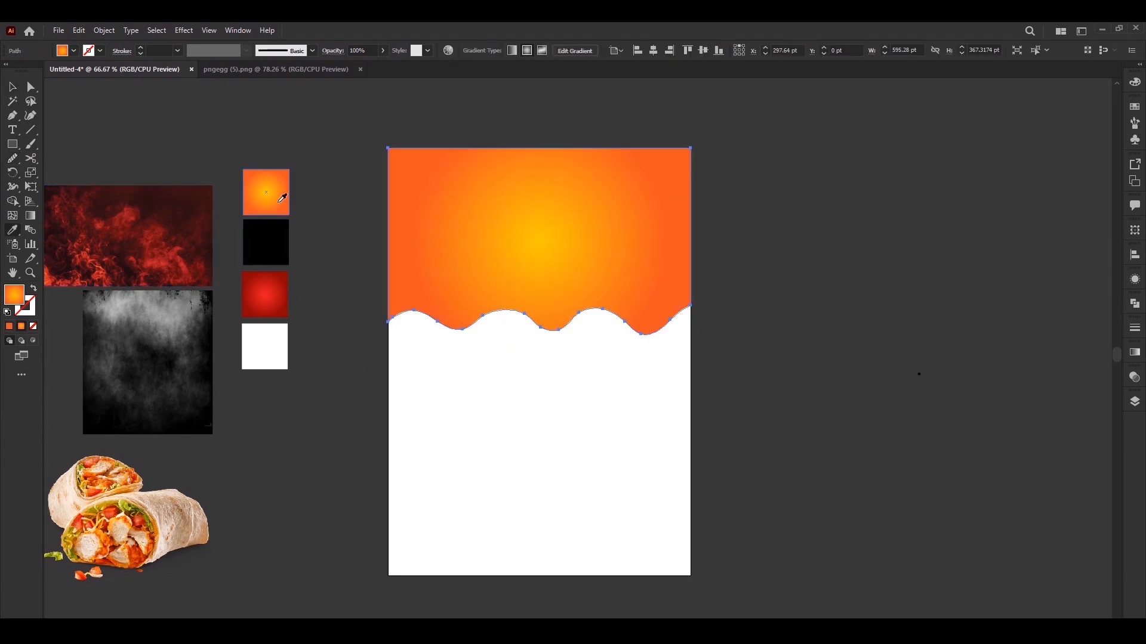
{"action": "key", "text": "g"}
{"action": "mouse_move", "coordinate": [741, 141]}
{"action": "left_mouse_down"}
{"action": "mouse_move", "coordinate": [309, 311]}
{"action": "mouse_move", "coordinate": [507, 238]}
{"action": "left_mouse_up"}
{"action": "key", "text": "v"}
{"action": "left_click", "coordinate": [471, 449]}
Draw a page-wide orange gradient rectangle as a strip along the page's bottom edge
{"action": "key", "text": "m"}
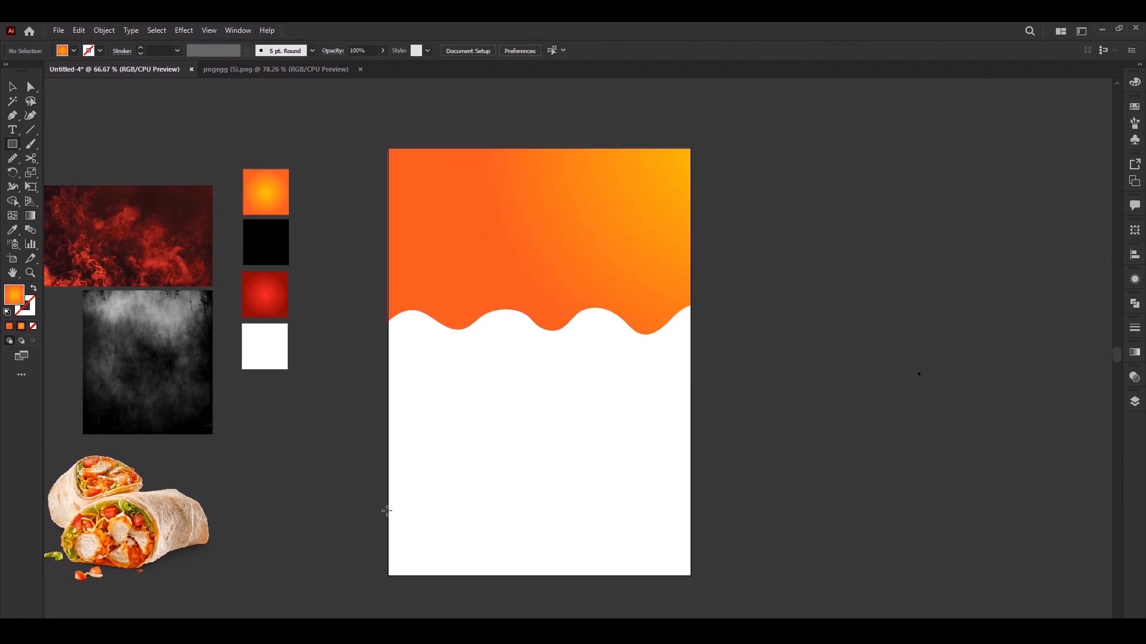
{"action": "left_click_drag", "start_coordinate": [393, 537], "coordinate": [691, 576]}
{"action": "key", "text": "v"}
{"action": "left_click", "coordinate": [359, 497]}
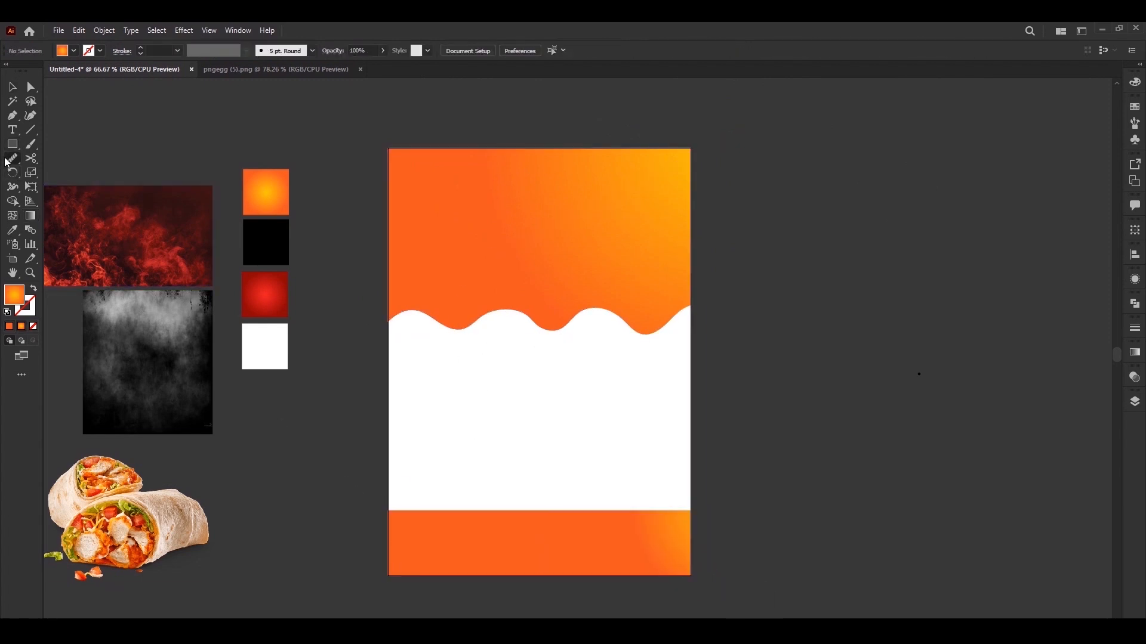
Draw a freehand wavy line with the Pencil tool across the bottom orange strip, extending past both page edges
{"action": "left_click", "coordinate": [14, 158]}
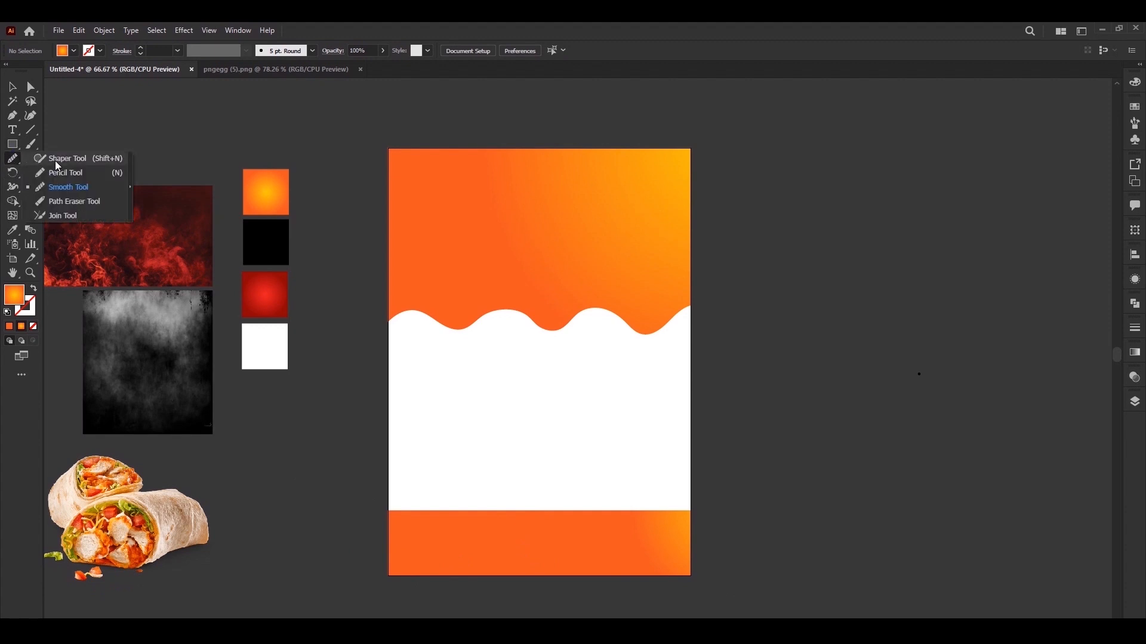
{"action": "left_click", "coordinate": [62, 177]}
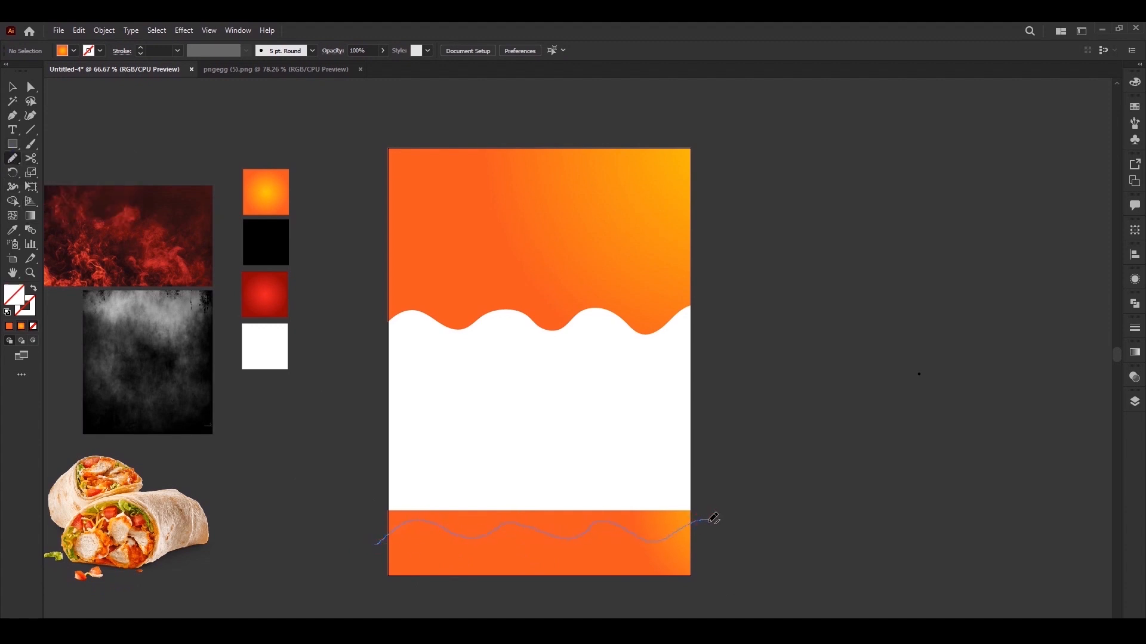
{"action": "left_click_drag", "start_coordinate": [709, 522], "coordinate": [709, 521]}
Trim the bottom strip along the wavy line with the Shape Builder tool, removing the part above the wave
{"action": "key", "text": "v"}
{"action": "left_click", "coordinate": [669, 558], "text": "shift"}
{"action": "key", "text": "shift+m"}
{"action": "left_click", "coordinate": [602, 517], "text": "alt"}
{"action": "left_click", "coordinate": [700, 520], "text": "alt"}
{"action": "key", "text": "v"}
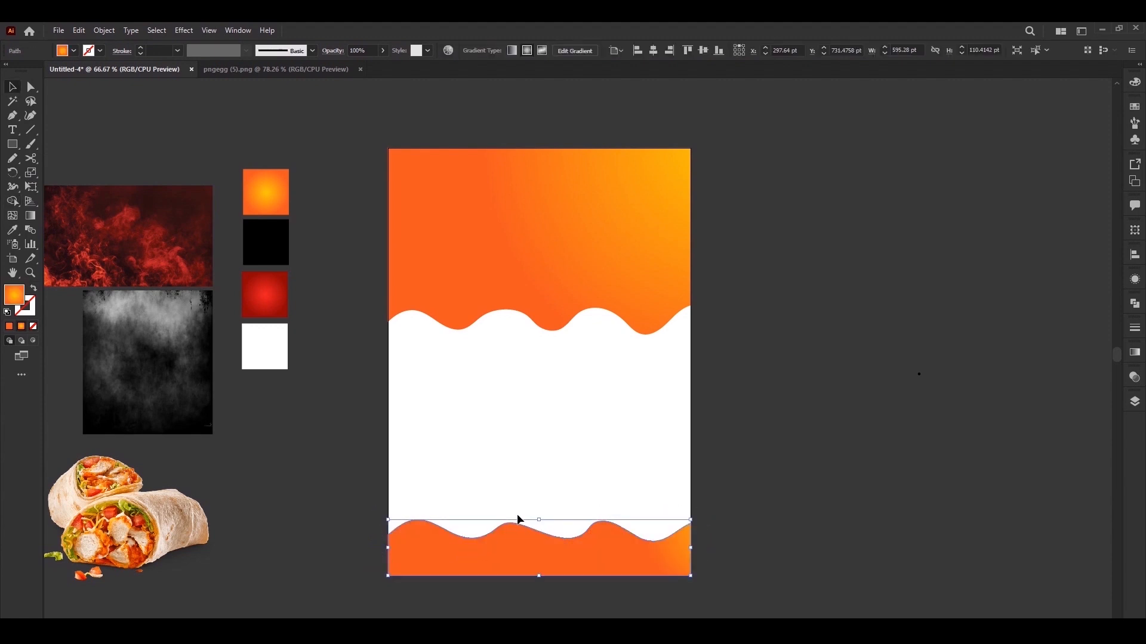
Reduce the height of the bottom wavy strip to about 88 pt and delete the leftover line fragment above it
{"action": "left_click_drag", "start_coordinate": [540, 531], "coordinate": [540, 531]}
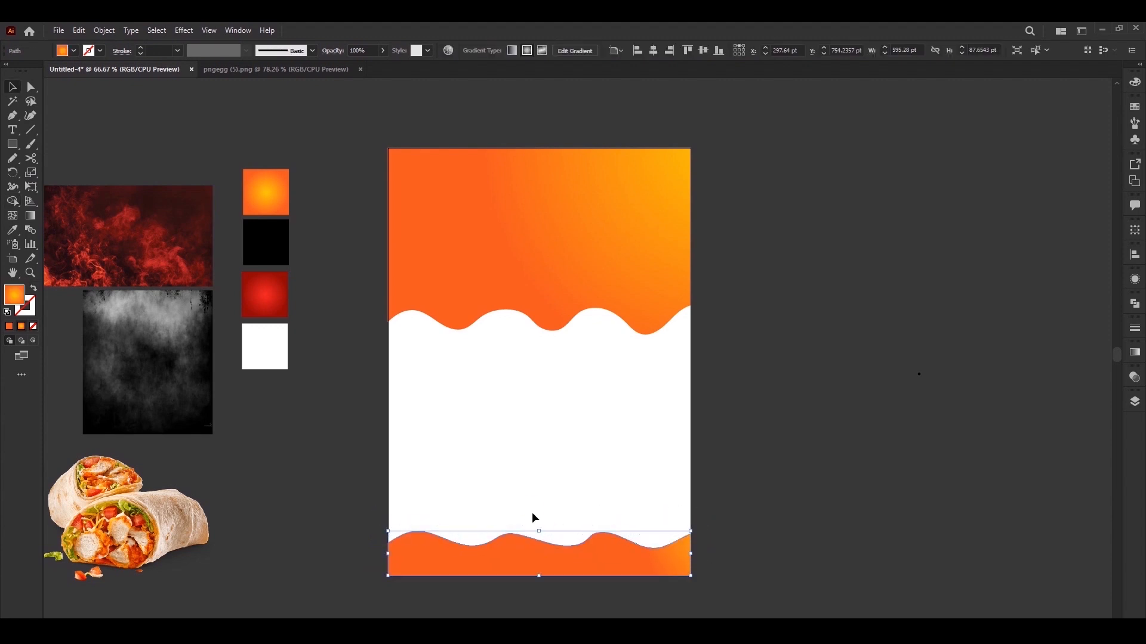
{"action": "left_click", "coordinate": [531, 516]}
{"action": "left_click", "coordinate": [527, 527]}
{"action": "key", "text": "Delete"}
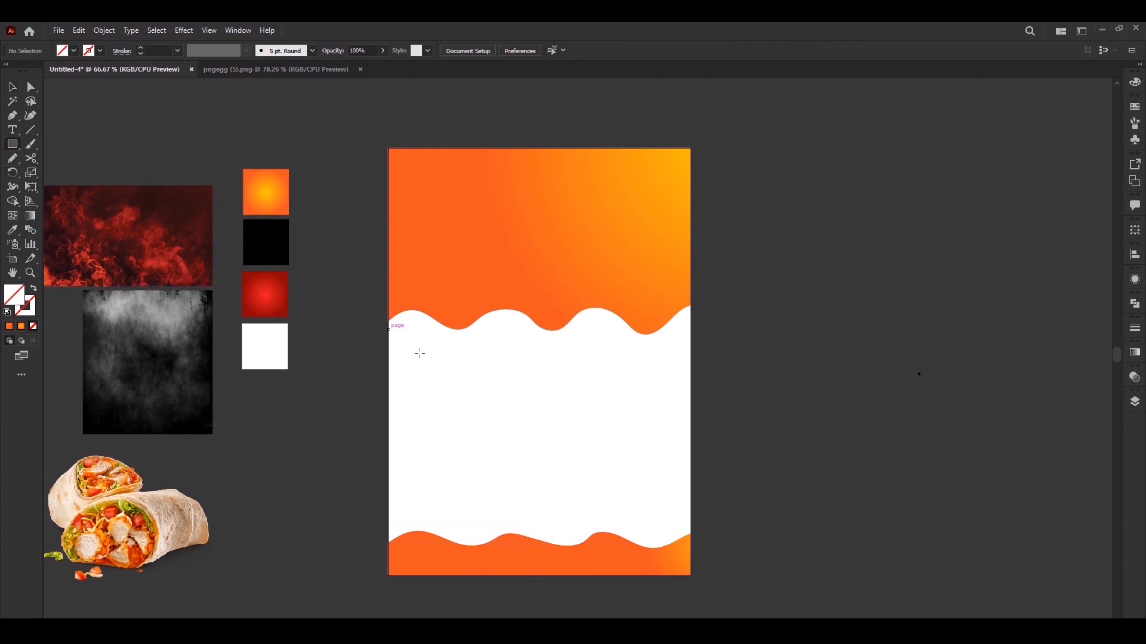
Add a page-wide rectangle about 536 pt tall between the waves, fill it with the red gradient swatch and send it to the back
{"action": "left_click_drag", "start_coordinate": [388, 281], "coordinate": [691, 553]}
{"action": "key", "text": "i"}
{"action": "left_click", "coordinate": [280, 302]}
{"action": "key", "text": "v"}
{"action": "right_click", "coordinate": [572, 429]}
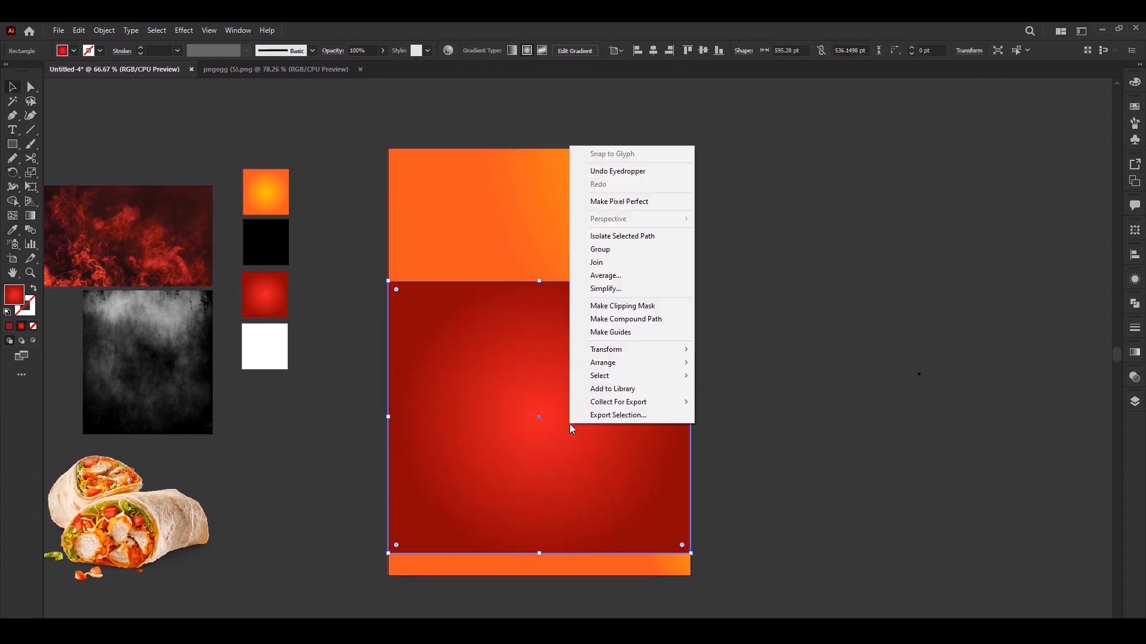
{"action": "mouse_move", "coordinate": [627, 373]}
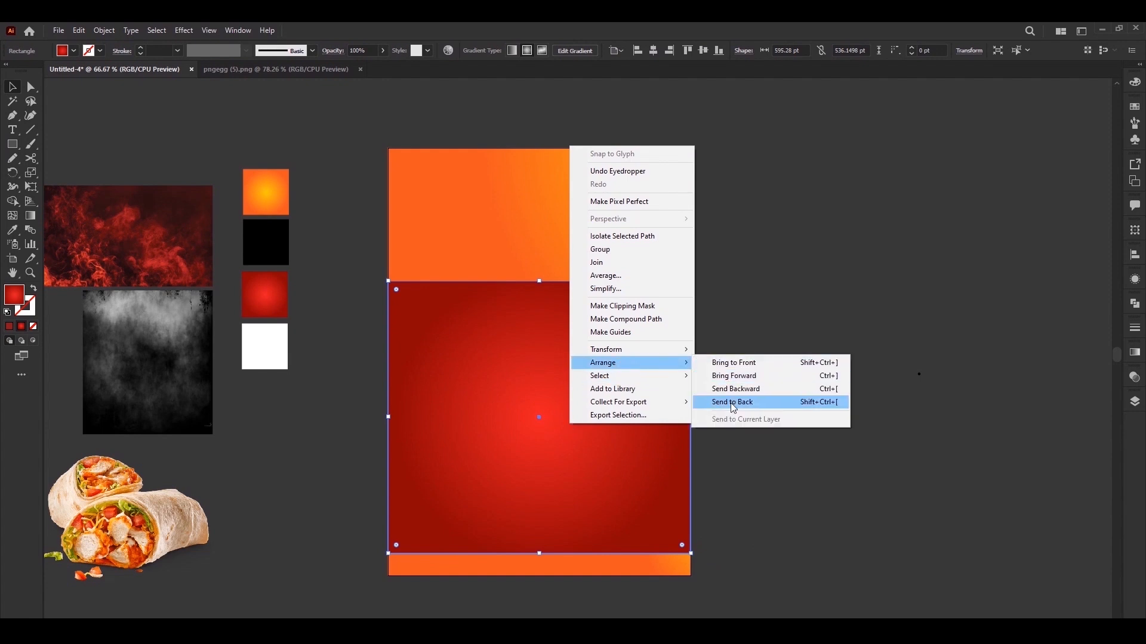
{"action": "left_click", "coordinate": [769, 403]}
Duplicate the upper orange wavy shape in front of itself and shift the copy down about 13 pt
{"action": "left_click", "coordinate": [529, 303]}
{"action": "left_click", "coordinate": [83, 32]}
{"action": "left_click", "coordinate": [99, 87]}
{"action": "left_click", "coordinate": [75, 31]}
{"action": "left_click", "coordinate": [103, 114]}
{"action": "left_click_drag", "start_coordinate": [559, 307], "coordinate": [513, 315]}
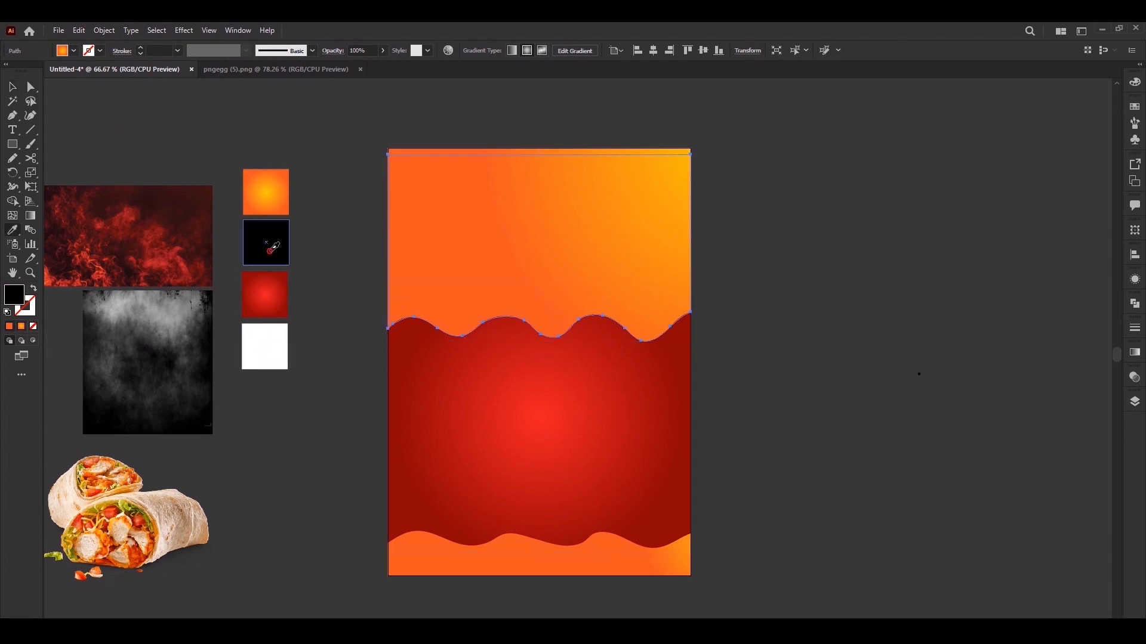
Fill the shifted upper copy with black from the swatch and send it backward behind the orange shape
{"action": "left_click", "coordinate": [273, 247]}
{"action": "key", "text": "v"}
{"action": "right_click", "coordinate": [521, 243]}
{"action": "mouse_move", "coordinate": [621, 459]}
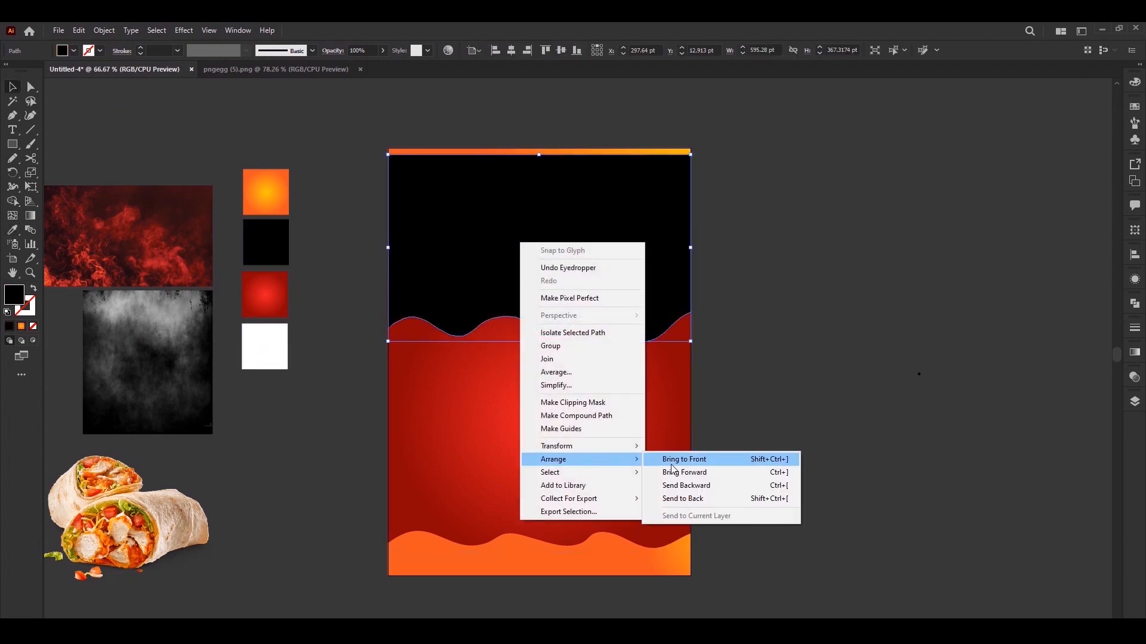
{"action": "left_click", "coordinate": [683, 486]}
{"action": "left_click", "coordinate": [735, 432]}
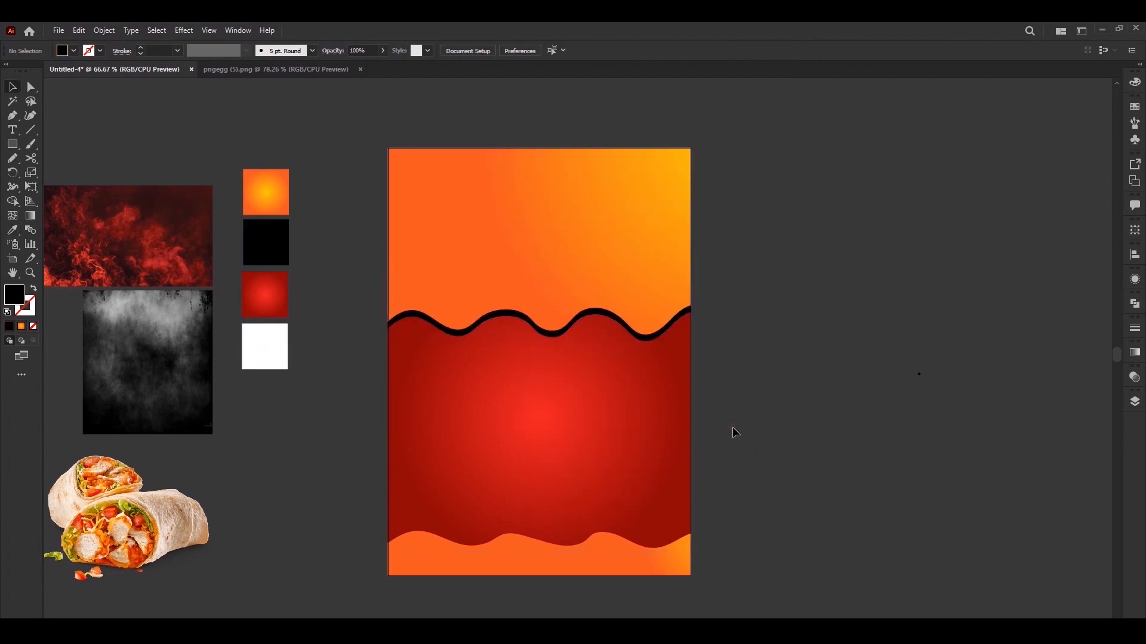
Duplicate the bottom orange wavy strip in front of itself and shift the copy up about 13 pt
{"action": "left_click", "coordinate": [617, 560]}
{"action": "left_click", "coordinate": [79, 29]}
{"action": "left_click", "coordinate": [107, 87]}
{"action": "left_click", "coordinate": [79, 30]}
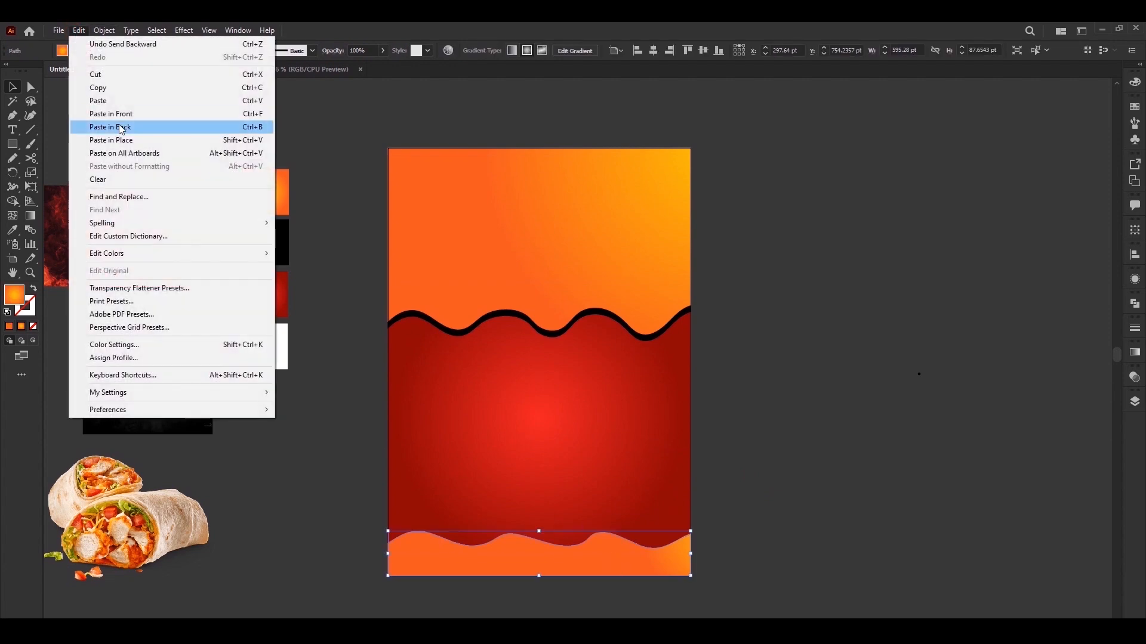
{"action": "left_click", "coordinate": [115, 114]}
{"action": "left_click_drag", "start_coordinate": [636, 558], "coordinate": [634, 557]}
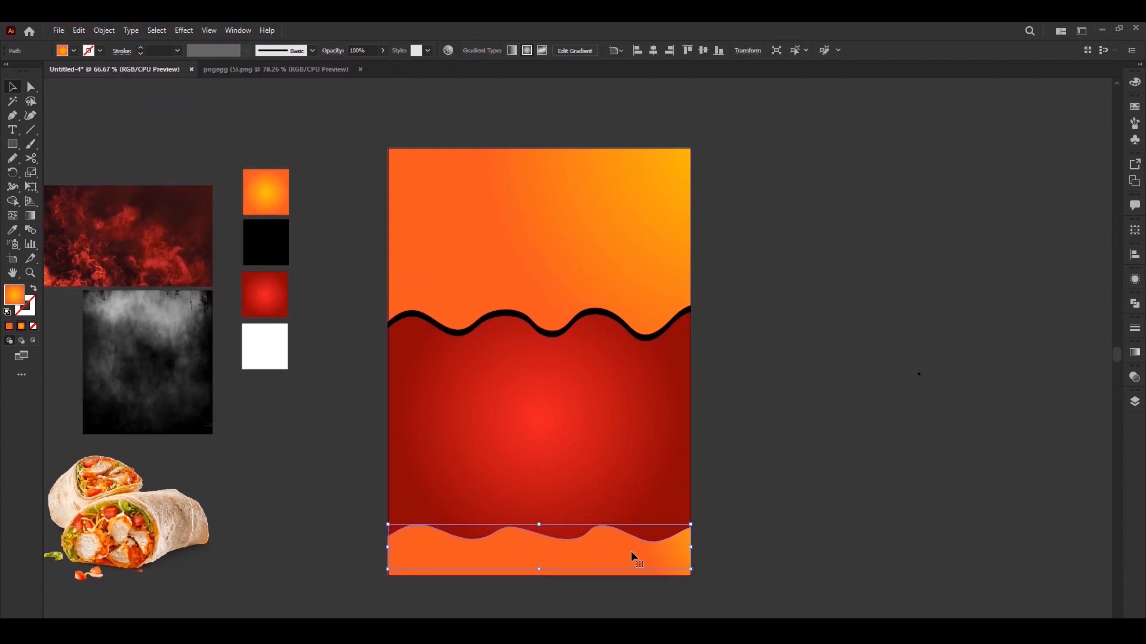
Fill the shifted bottom copy with black from the swatch and send it backward behind the orange strip
{"action": "left_click", "coordinate": [13, 229]}
{"action": "left_click", "coordinate": [266, 242]}
{"action": "key", "text": "v"}
{"action": "right_click", "coordinate": [588, 567]}
{"action": "mouse_move", "coordinate": [622, 498]}
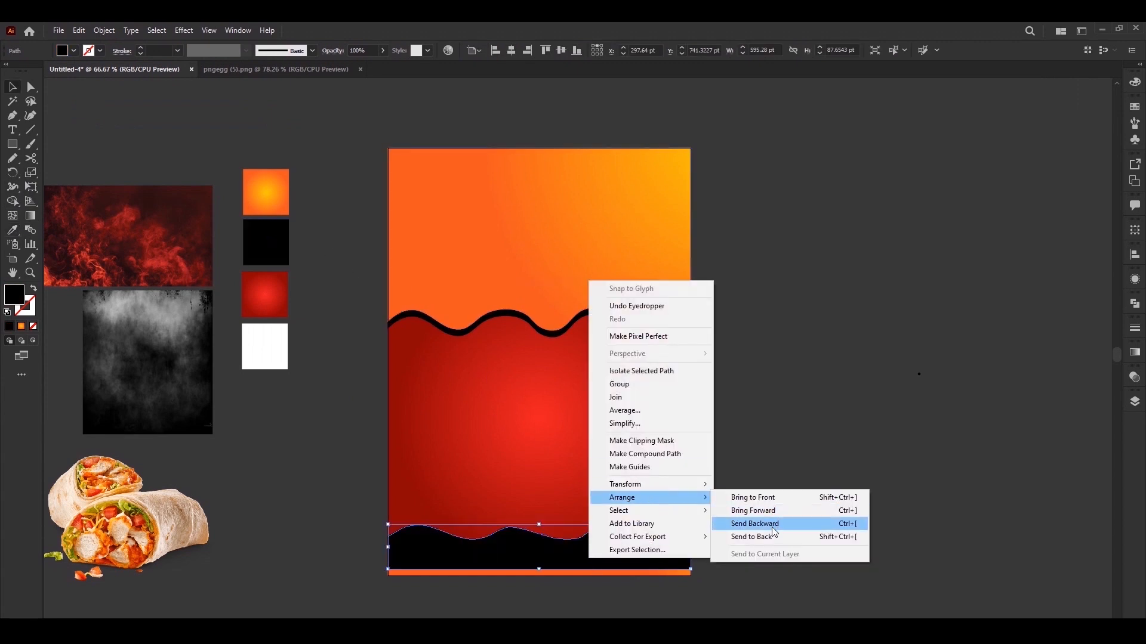
{"action": "left_click", "coordinate": [755, 524]}
{"action": "left_click", "coordinate": [765, 540]}
Move the red smoke image so it overlaps the upper orange shape and bring it to the front
{"action": "left_click_drag", "start_coordinate": [338, 407], "coordinate": [335, 415]}
{"action": "left_click", "coordinate": [176, 262]}
{"action": "left_click", "coordinate": [230, 262]}
{"action": "left_click_drag", "start_coordinate": [159, 239], "coordinate": [409, 237]}
{"action": "right_click", "coordinate": [350, 227]}
{"action": "mouse_move", "coordinate": [452, 327]}
{"action": "left_click", "coordinate": [513, 327]}
{"action": "key", "text": "ctrl+shift+a"}
Duplicate the upper orange wavy shape in place and bring the copy in front of the smoke image
{"action": "left_click", "coordinate": [491, 270]}
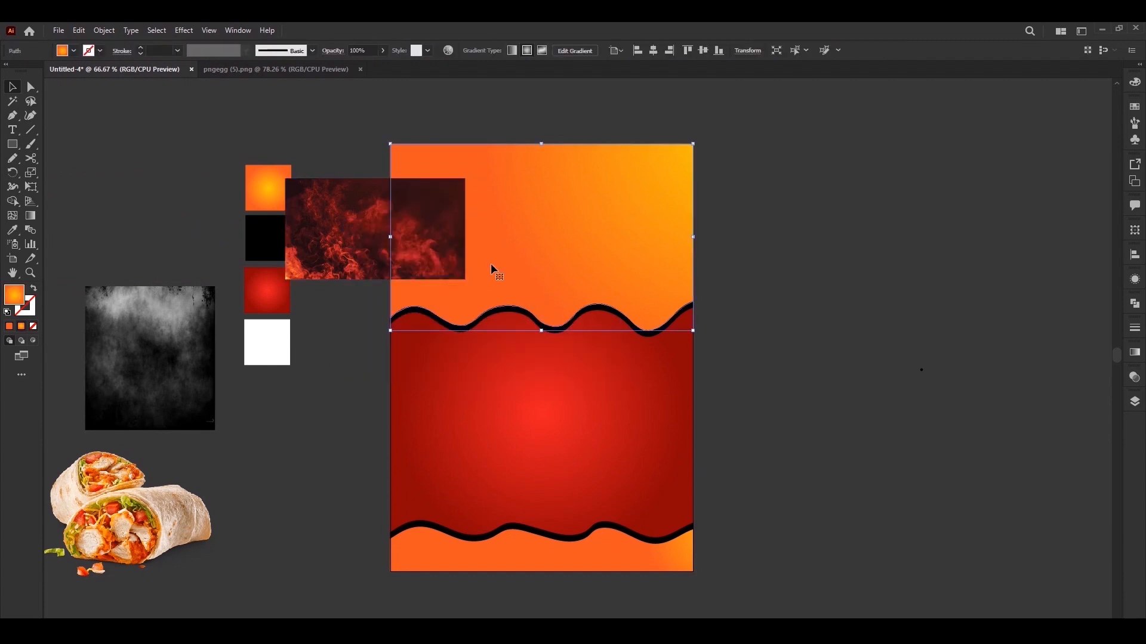
{"action": "left_click", "coordinate": [78, 30]}
{"action": "left_click", "coordinate": [111, 88]}
{"action": "left_click", "coordinate": [78, 30]}
{"action": "left_click", "coordinate": [111, 113]}
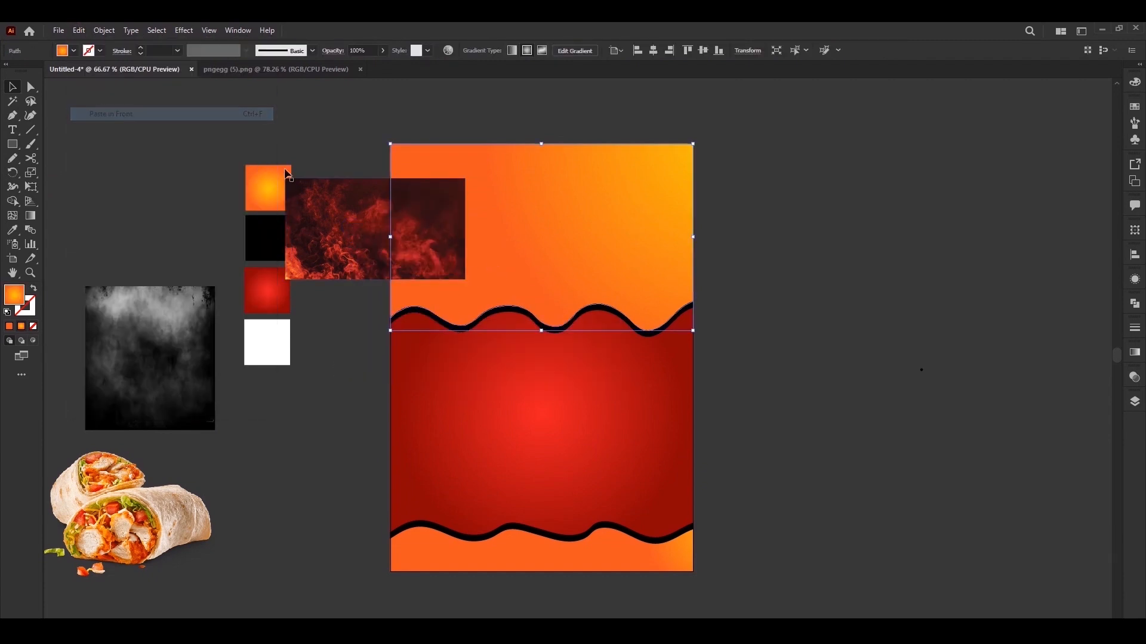
{"action": "right_click", "coordinate": [448, 294]}
{"action": "mouse_move", "coordinate": [543, 514]}
{"action": "left_click", "coordinate": [615, 509]}
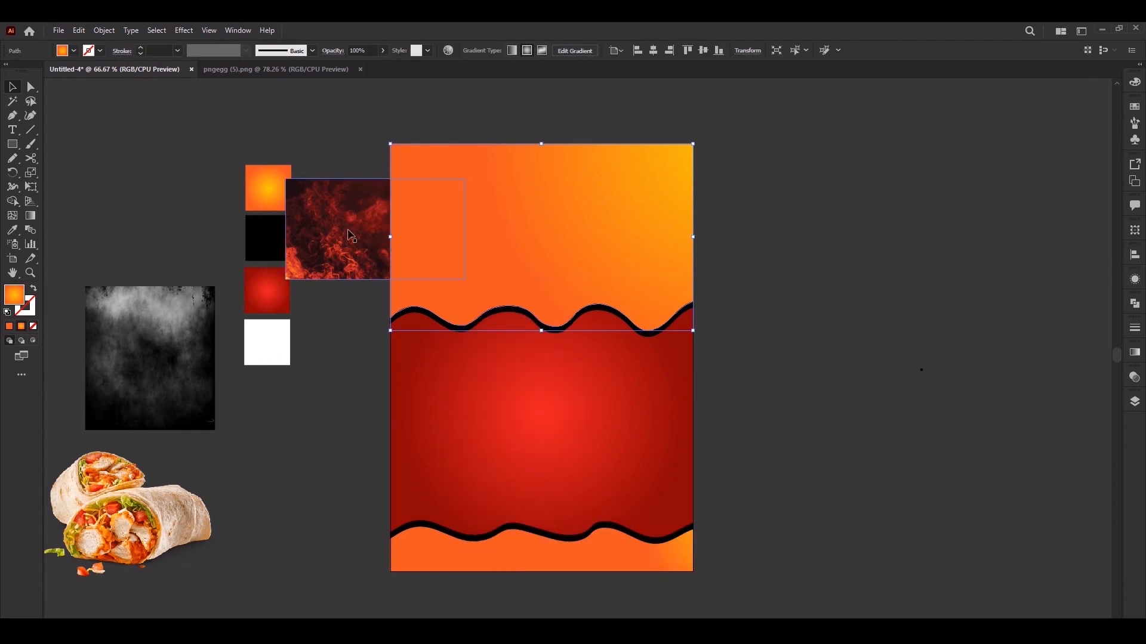
Clip the red smoke image to the copied orange wavy shape with a clipping mask
{"action": "left_click", "coordinate": [350, 234], "text": "shift"}
{"action": "right_click", "coordinate": [350, 234]}
{"action": "left_click", "coordinate": [397, 333]}
Reposition and enlarge the smoke image inside the clip group so it fills the upper wavy area
{"action": "double_click", "coordinate": [427, 232]}
{"action": "mouse_move", "coordinate": [425, 236]}
{"action": "left_mouse_down"}
{"action": "mouse_move", "coordinate": [549, 195]}
{"action": "mouse_move", "coordinate": [529, 201]}
{"action": "left_mouse_up"}
{"action": "key", "text": "m"}
{"action": "left_click_drag", "start_coordinate": [391, 144], "coordinate": [692, 337]}
{"action": "double_click", "coordinate": [734, 339]}
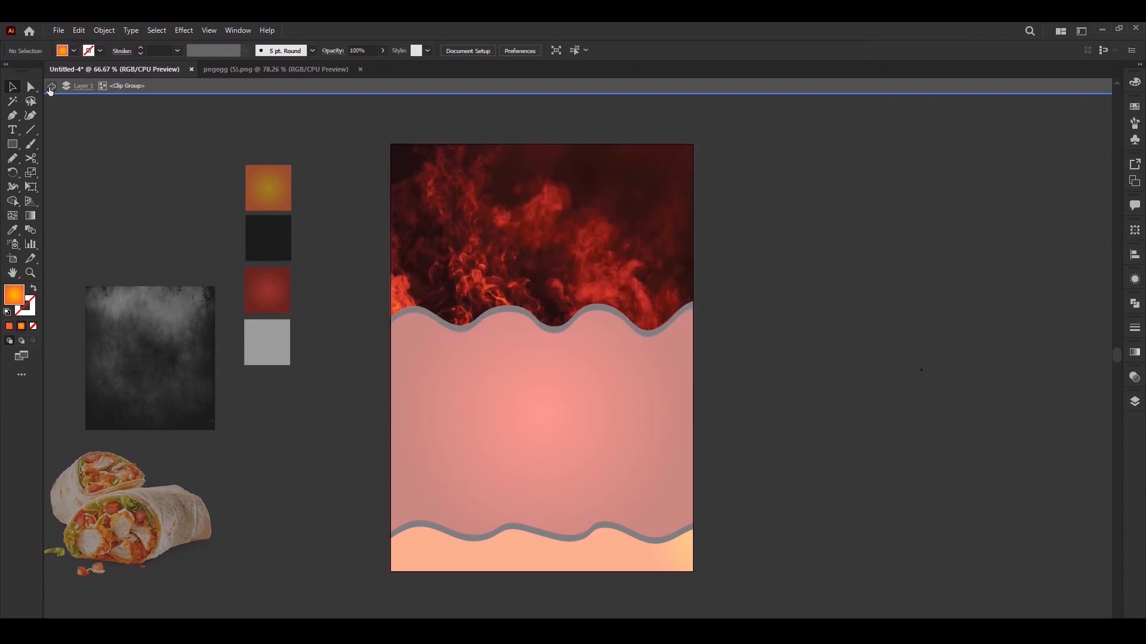
Set the smoke clip group to Overlay blending at 73% opacity and lock it
{"action": "left_click", "coordinate": [466, 221]}
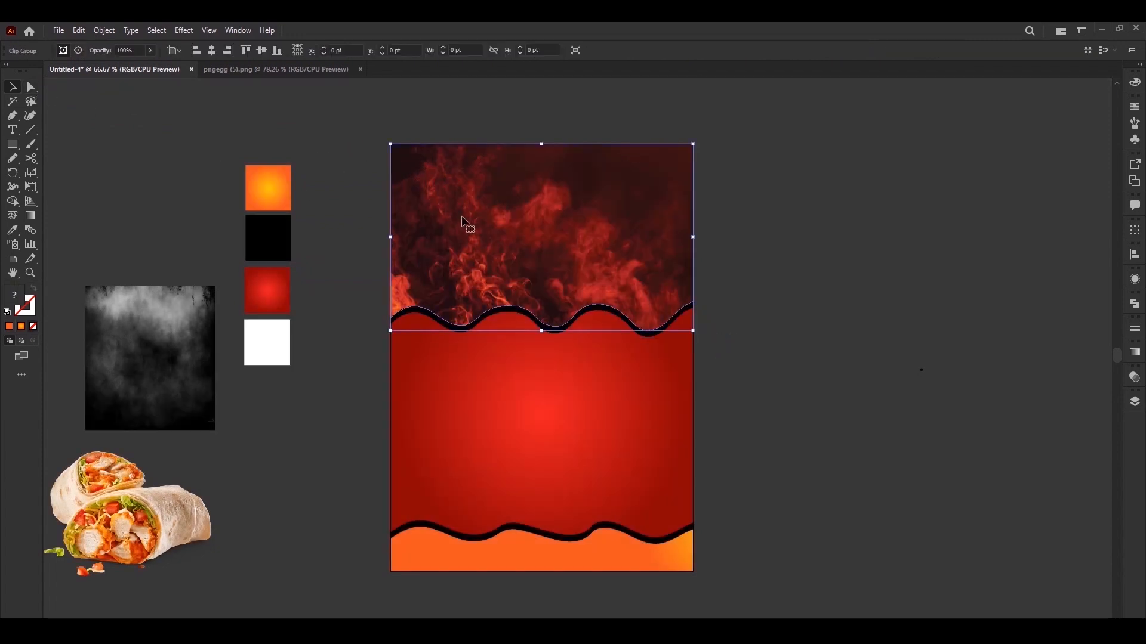
{"action": "left_click", "coordinate": [1135, 377]}
{"action": "left_click", "coordinate": [1015, 390]}
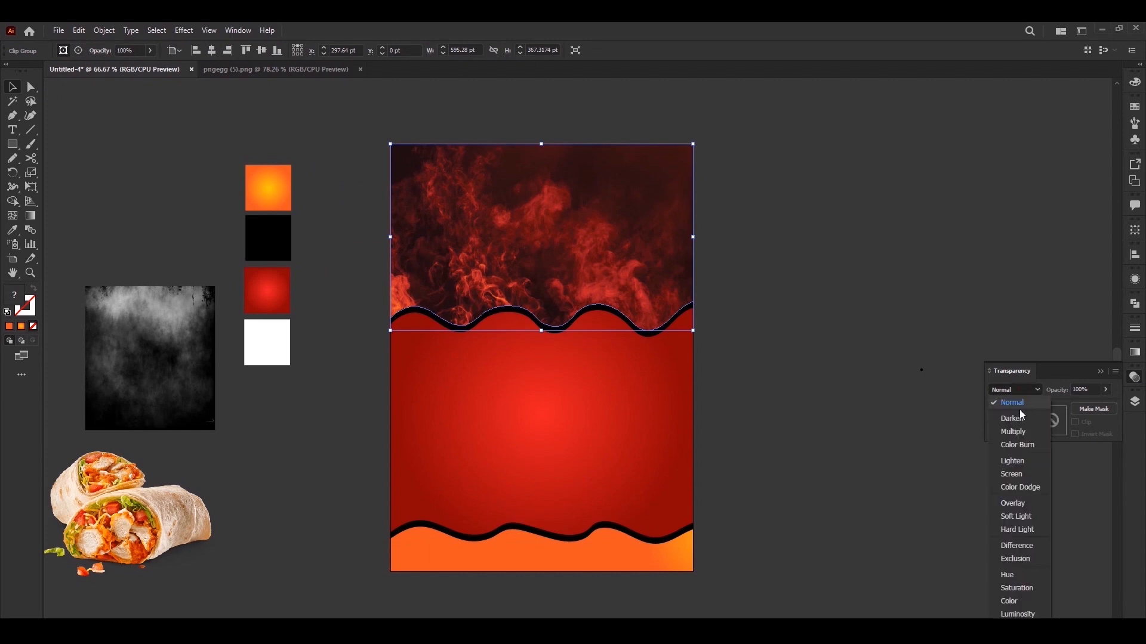
{"action": "left_click", "coordinate": [1024, 506]}
{"action": "left_click_drag", "start_coordinate": [1106, 389], "coordinate": [1095, 406]}
{"action": "left_click", "coordinate": [104, 31]}
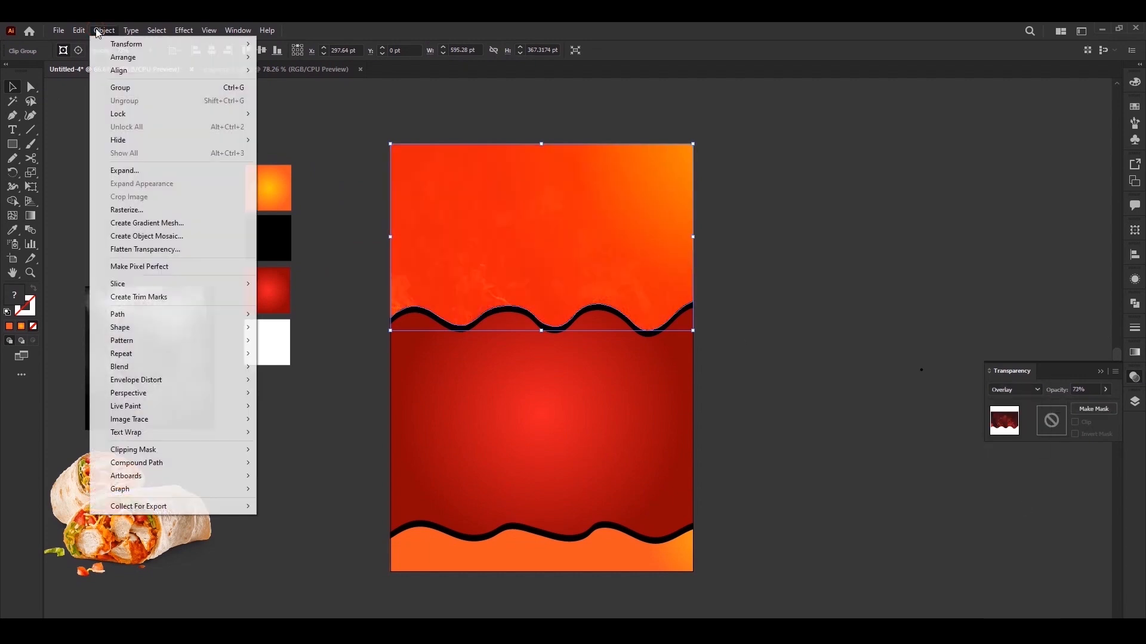
{"action": "mouse_move", "coordinate": [227, 114]}
{"action": "left_click", "coordinate": [305, 114]}
Redirect the upper orange shape's gradient so it runs from the upper-right corner toward the lower left across the shape
{"action": "left_click", "coordinate": [478, 218]}
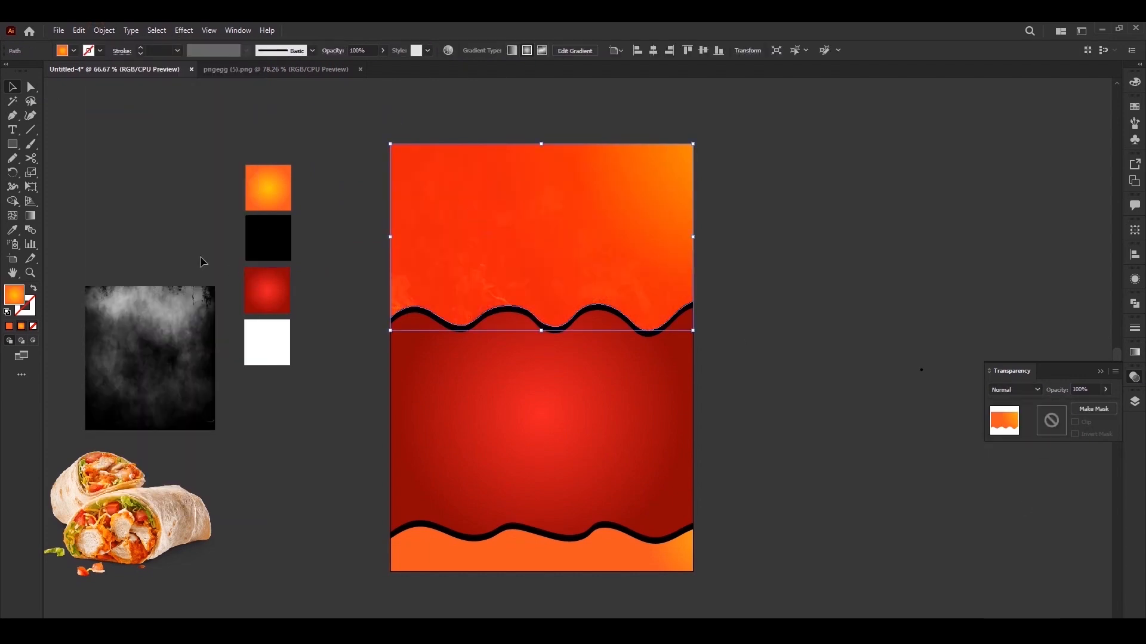
{"action": "left_click", "coordinate": [30, 215]}
{"action": "left_click_drag", "start_coordinate": [706, 133], "coordinate": [320, 330]}
{"action": "left_click_drag", "start_coordinate": [650, 130], "coordinate": [243, 368]}
{"action": "key", "text": "v"}
Redirect the bottom orange strip's gradient so it spreads from its upper right toward the lower left
{"action": "left_click", "coordinate": [506, 563]}
{"action": "key", "text": "g"}
{"action": "left_click_drag", "start_coordinate": [714, 499], "coordinate": [367, 619]}
{"action": "key", "text": "v"}
Place the grey smoke texture over the red middle area, enlarge it to about 807 × 714 pt and set its blending to Multiply
{"action": "left_click", "coordinate": [178, 413]}
{"action": "left_click_drag", "start_coordinate": [135, 344], "coordinate": [440, 351]}
{"action": "left_click_drag", "start_coordinate": [524, 430], "coordinate": [697, 555]}
{"action": "left_click_drag", "start_coordinate": [697, 289], "coordinate": [750, 240]}
{"action": "left_click", "coordinate": [1002, 389]}
{"action": "left_click", "coordinate": [1012, 432]}
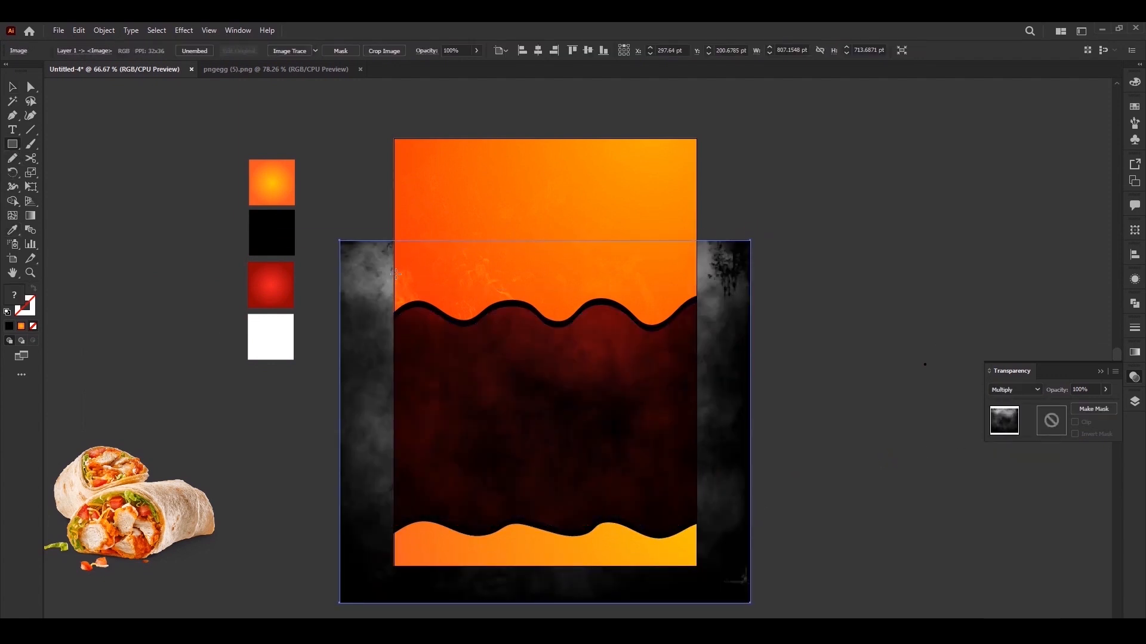
Clip the grey smoke texture to a page-wide rectangle about 553 pt tall covering the red middle area
{"action": "left_click_drag", "start_coordinate": [394, 278], "coordinate": [696, 561]}
{"action": "key", "text": "v"}
{"action": "left_click", "coordinate": [728, 475], "text": "shift"}
{"action": "right_click", "coordinate": [728, 475]}
{"action": "left_click", "coordinate": [768, 388]}
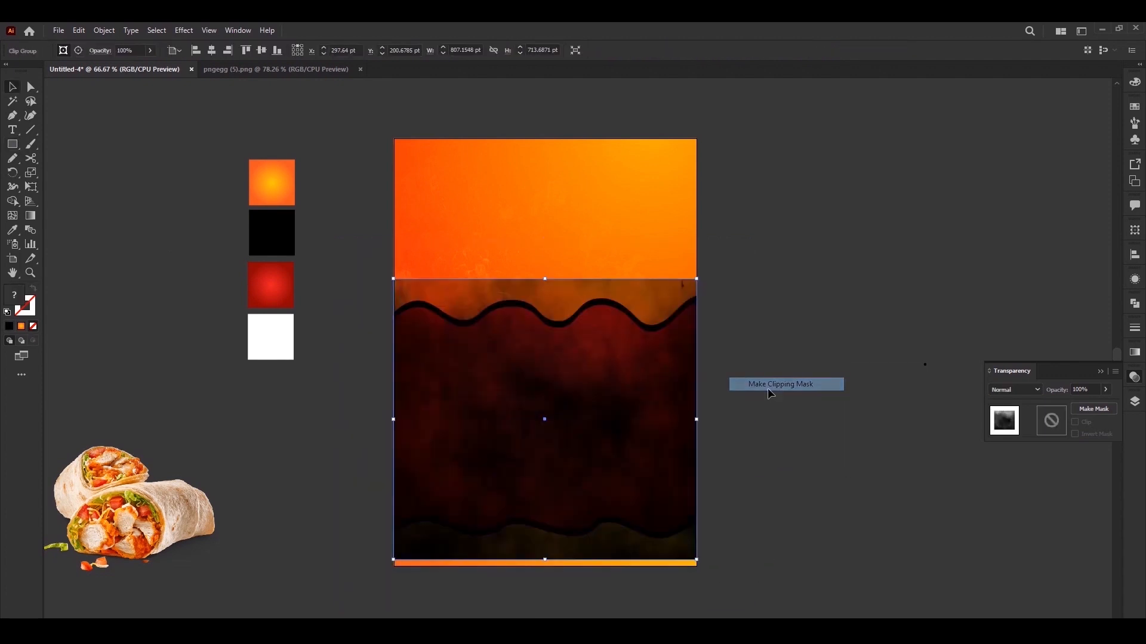
Send the clipped texture to the back and bring it forward one level so it sits just above the red background
{"action": "right_click", "coordinate": [621, 416]}
{"action": "mouse_move", "coordinate": [736, 554]}
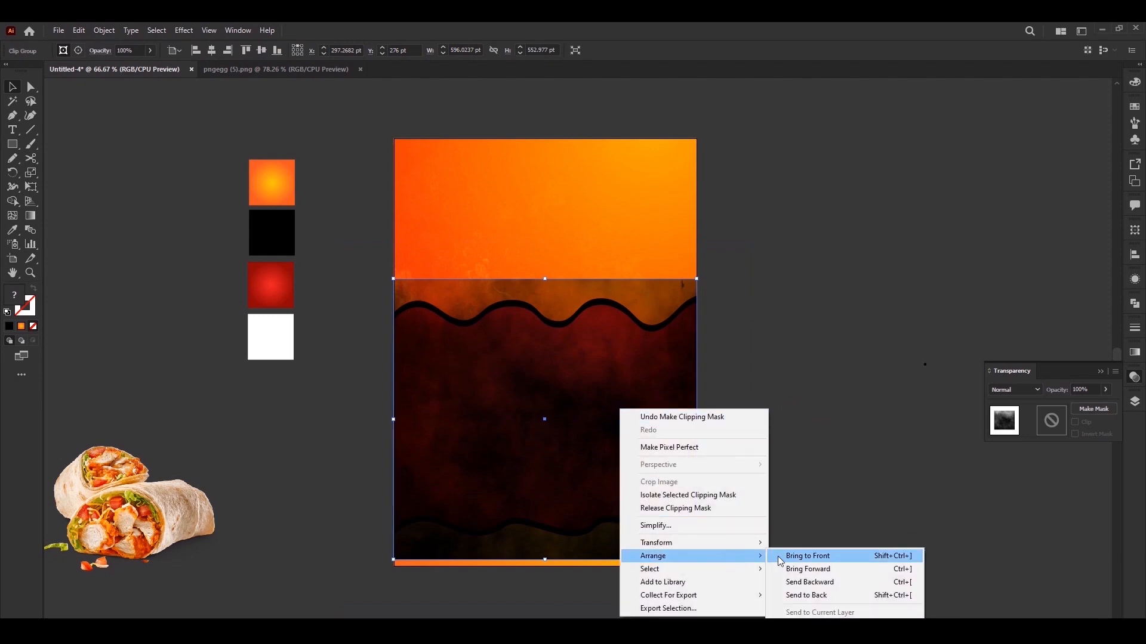
{"action": "left_click", "coordinate": [806, 594]}
{"action": "key", "text": "ctrl+]"}
{"action": "left_click", "coordinate": [803, 589]}
Move the shawarma wrap image onto the dark middle area of the poster and enlarge it to nearly fill the area's width
{"action": "left_click_drag", "start_coordinate": [780, 512], "coordinate": [779, 506]}
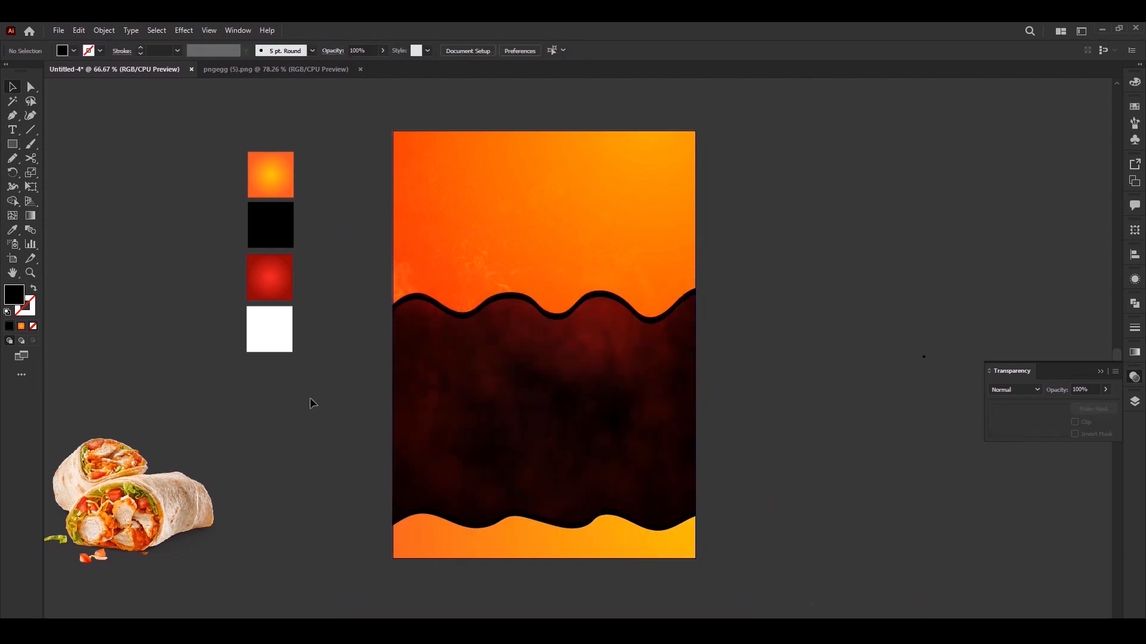
{"action": "left_click_drag", "start_coordinate": [156, 472], "coordinate": [567, 384]}
{"action": "left_click_drag", "start_coordinate": [627, 339], "coordinate": [681, 314]}
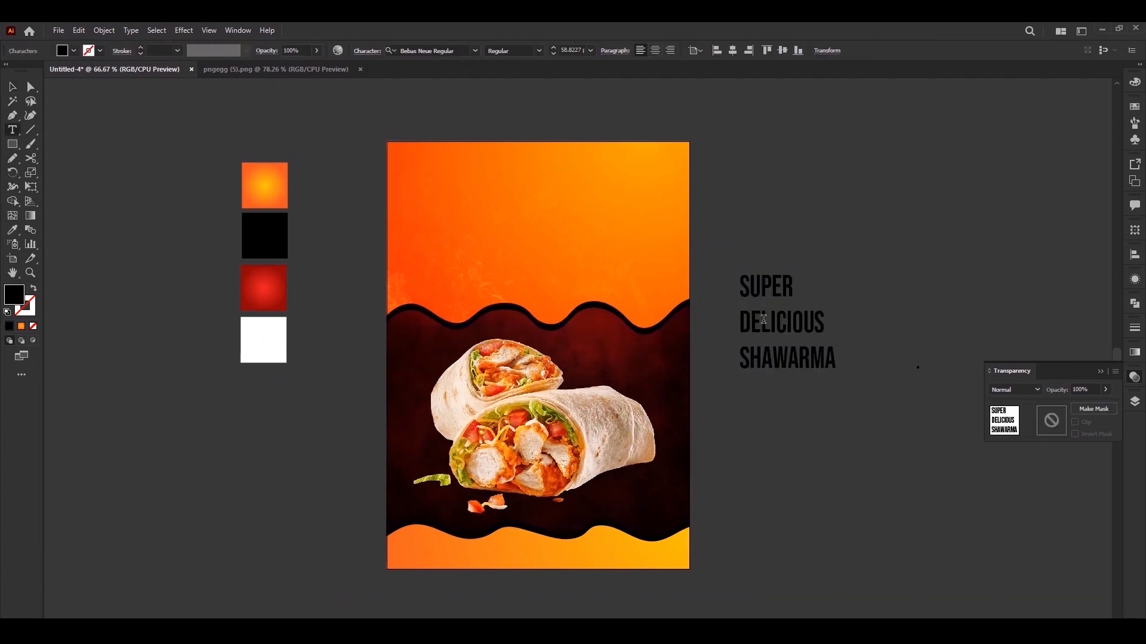
Cut the word SUPER out of the three-line text and paste it as a separate text object below
{"action": "left_click_drag", "start_coordinate": [753, 287], "coordinate": [721, 289]}
{"action": "key", "text": "ctrl+x"}
{"action": "key", "text": "Delete"}
{"action": "left_click", "coordinate": [742, 410]}
{"action": "key", "text": "ctrl+v"}
Cut the word SHAWARMA from the remaining text and paste it as a separate text object above DELICIOUS
{"action": "double_click", "coordinate": [761, 390]}
{"action": "left_click_drag", "start_coordinate": [743, 327], "coordinate": [836, 328]}
{"action": "key", "text": "ctrl+x"}
{"action": "key", "text": "BackSpace"}
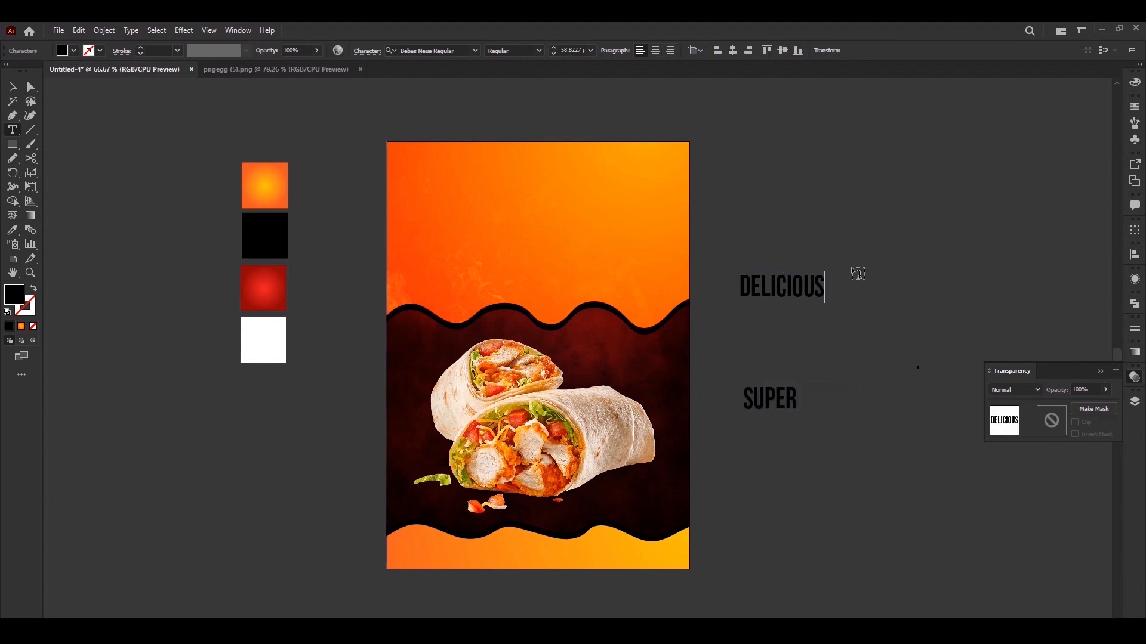
{"action": "left_click", "coordinate": [824, 209]}
{"action": "key", "text": "ctrl+v"}
Change the SHAWARMA text to a bold decorative serif font, enlarge it and position it beside the poster
{"action": "key", "text": "ctrl+a"}
{"action": "key", "text": "ctrl+t"}
{"action": "left_click_drag", "start_coordinate": [930, 198], "coordinate": [922, 358]}
{"action": "left_click", "coordinate": [973, 373]}
{"action": "left_click", "coordinate": [932, 432]}
{"action": "key", "text": "Escape"}
{"action": "left_click_drag", "start_coordinate": [939, 177], "coordinate": [1010, 149]}
{"action": "left_click_drag", "start_coordinate": [965, 207], "coordinate": [944, 215]}
Enlarge the DELICIOUS text and place it centred just above SHAWARMA
{"action": "left_click", "coordinate": [782, 293]}
{"action": "left_click_drag", "start_coordinate": [824, 271], "coordinate": [845, 263]}
{"action": "left_click_drag", "start_coordinate": [808, 295], "coordinate": [886, 167]}
Move the SUPER text above DELICIOUS and set its font to Infinite Stroke Condensed
{"action": "mouse_move", "coordinate": [767, 394]}
{"action": "left_mouse_down"}
{"action": "mouse_move", "coordinate": [842, 93]}
{"action": "mouse_move", "coordinate": [852, 122]}
{"action": "mouse_move", "coordinate": [915, 105]}
{"action": "left_mouse_up"}
{"action": "left_click", "coordinate": [973, 373]}
{"action": "left_click", "coordinate": [895, 483]}
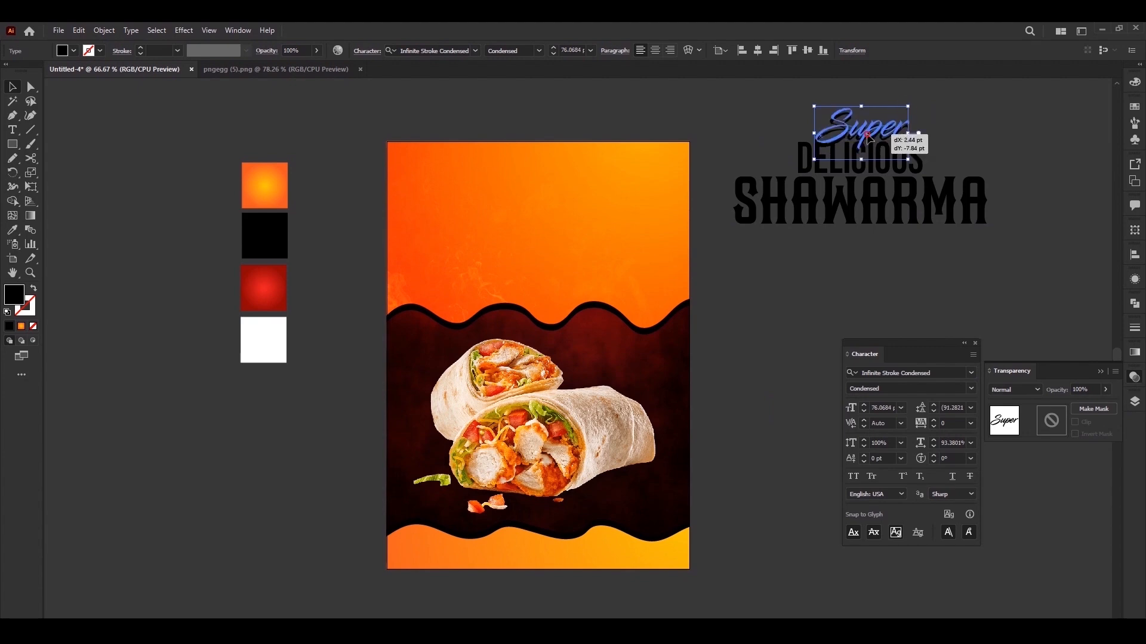
Select the three title words and convert them to outlines
{"action": "left_click_drag", "start_coordinate": [791, 108], "coordinate": [585, 251]}
{"action": "right_click", "coordinate": [913, 216]}
{"action": "left_click", "coordinate": [931, 309]}
Place the title on the poster's upper orange area and transform it so the words slant upward to the right
{"action": "left_click_drag", "start_coordinate": [673, 163], "coordinate": [636, 130]}
{"action": "left_click_drag", "start_coordinate": [579, 237], "coordinate": [530, 277]}
{"action": "left_click", "coordinate": [30, 188]}
{"action": "left_click_drag", "start_coordinate": [549, 261], "coordinate": [561, 254]}
{"action": "key", "text": "v"}
{"action": "left_click", "coordinate": [770, 284]}
Position the slanted title and create an offset path around the SHAWARMA lettering
{"action": "left_click_drag", "start_coordinate": [541, 190], "coordinate": [536, 188]}
{"action": "key", "text": "ctrl+="}
{"action": "left_click", "coordinate": [561, 274]}
{"action": "left_click", "coordinate": [104, 30]}
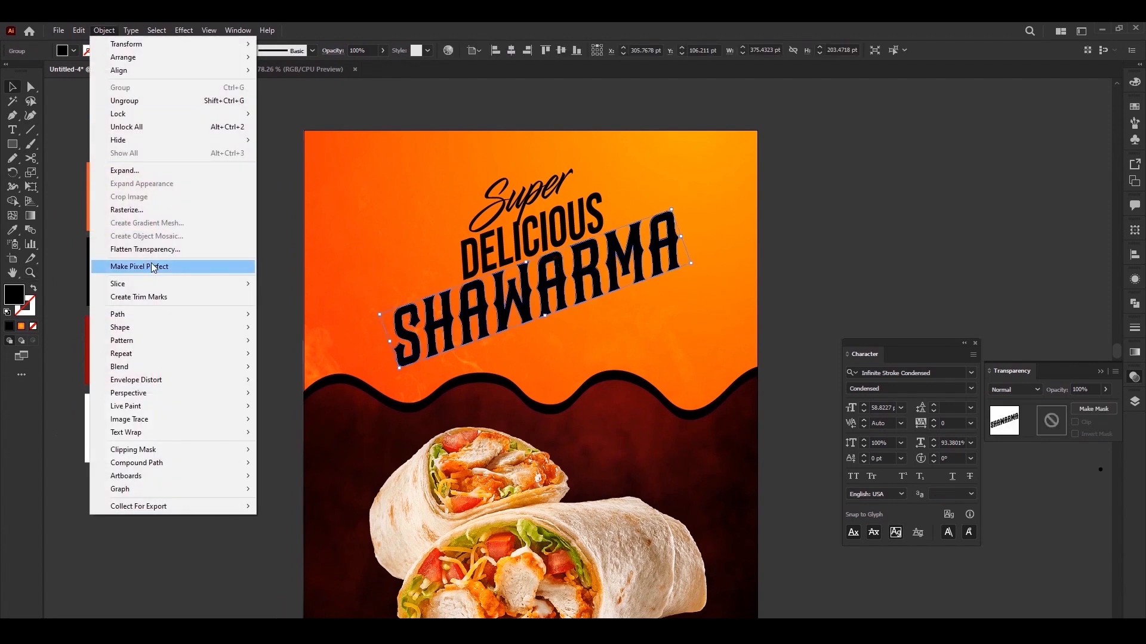
{"action": "mouse_move", "coordinate": [179, 314]}
{"action": "left_click", "coordinate": [288, 358]}
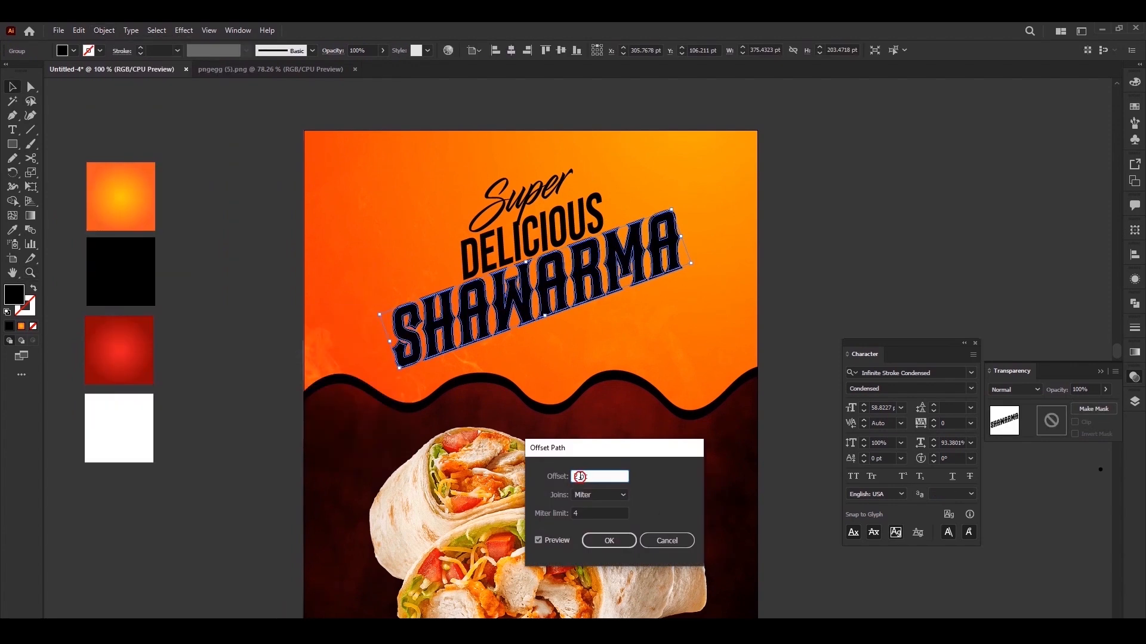
{"action": "left_click", "coordinate": [609, 541]}
Fill the SHAWARMA offset outline with the orange gradient swatch and run the gradient diagonally across the word
{"action": "key", "text": "i"}
{"action": "left_click", "coordinate": [134, 205]}
{"action": "key", "text": "g"}
{"action": "left_click_drag", "start_coordinate": [697, 180], "coordinate": [412, 379]}
{"action": "key", "text": "v"}
{"action": "left_click", "coordinate": [779, 275]}
Create a 3 pt offset path around the DELICIOUS lettering and make that outline white
{"action": "left_click", "coordinate": [520, 246]}
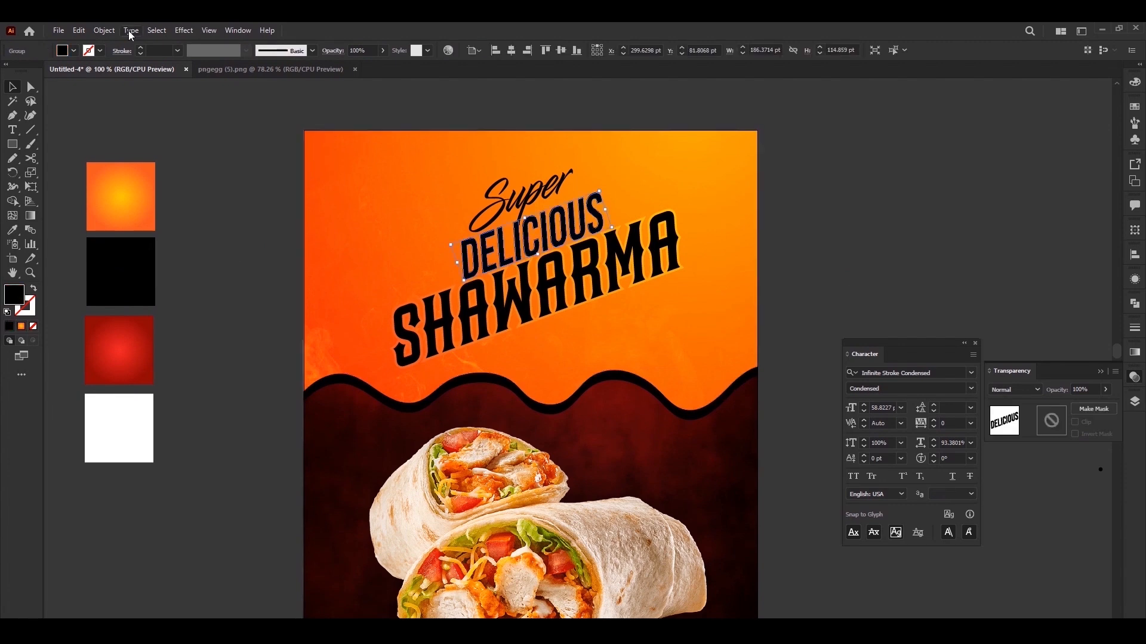
{"action": "left_click", "coordinate": [104, 30]}
{"action": "mouse_move", "coordinate": [226, 312]}
{"action": "left_click", "coordinate": [289, 358]}
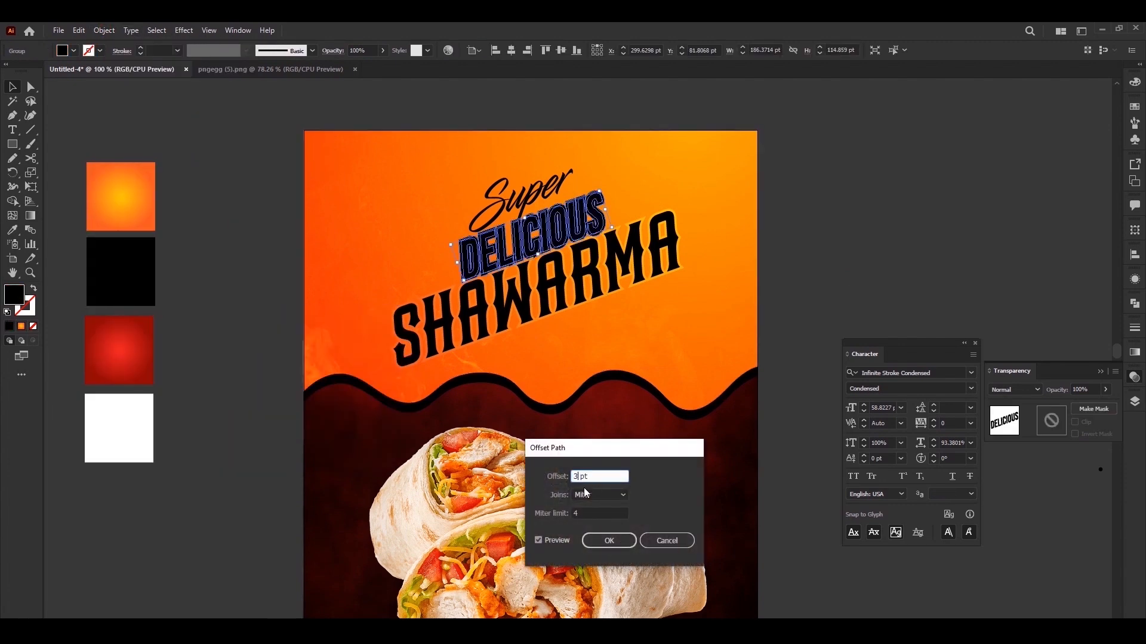
{"action": "left_click", "coordinate": [609, 541]}
{"action": "left_click", "coordinate": [250, 425]}
Create an offset path around the Super lettering and fill that outline with the white swatch
{"action": "left_click", "coordinate": [516, 200]}
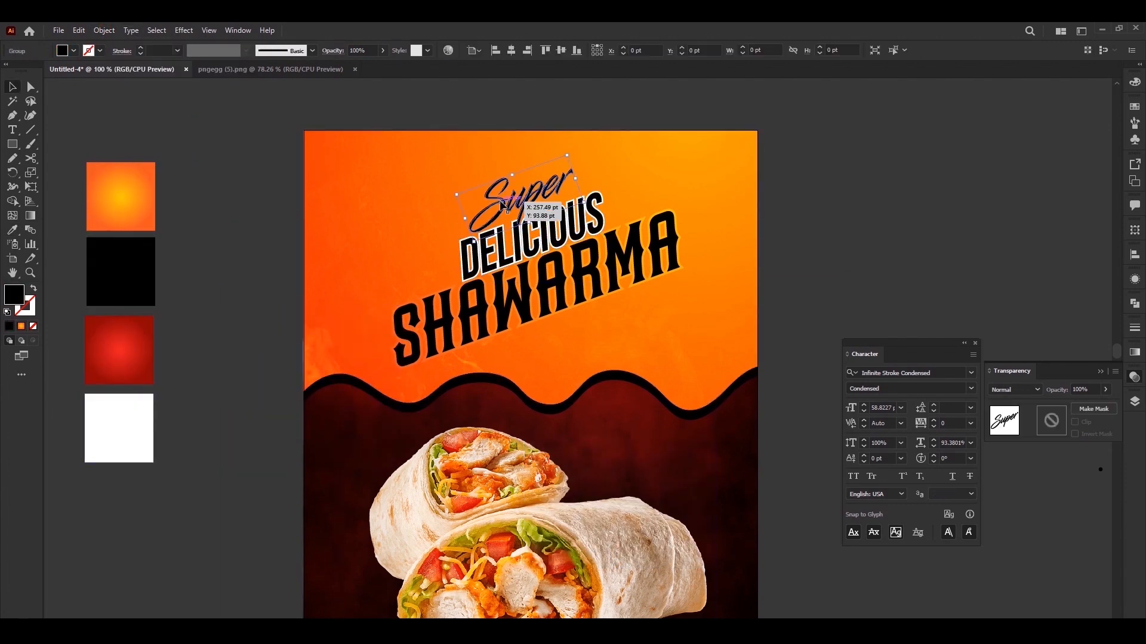
{"action": "left_click", "coordinate": [104, 30]}
{"action": "mouse_move", "coordinate": [227, 314]}
{"action": "left_click", "coordinate": [288, 357]}
{"action": "left_click", "coordinate": [608, 540]}
{"action": "key", "text": "i"}
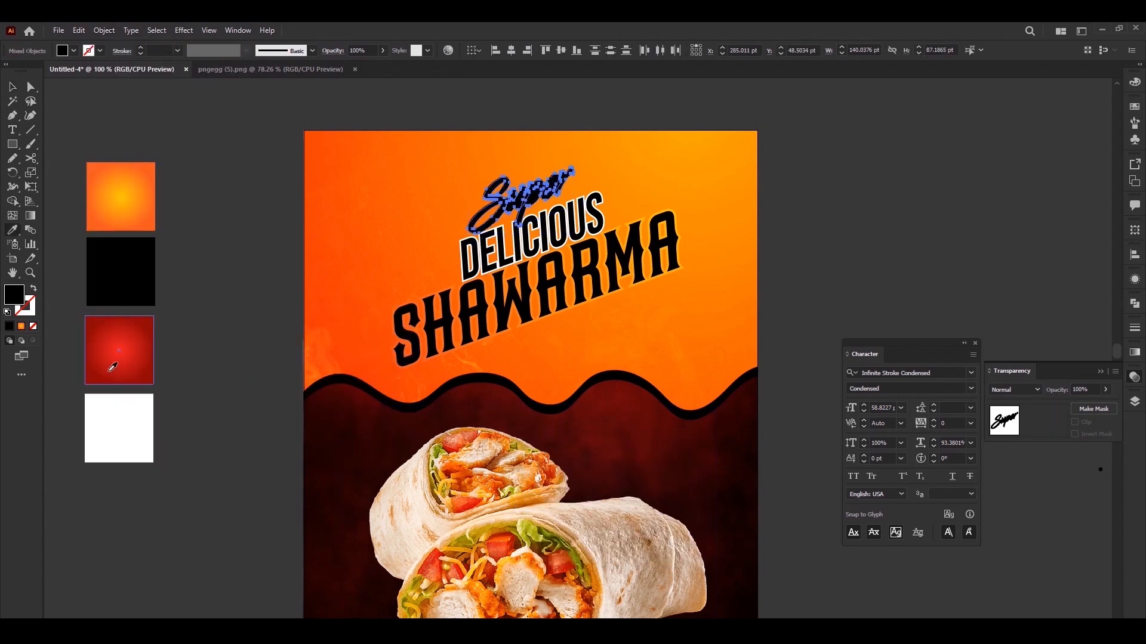
{"action": "left_click", "coordinate": [124, 419]}
{"action": "key", "text": "v"}
{"action": "left_click", "coordinate": [239, 358]}
Fill the front Super lettering with the red gradient swatch and run the gradient diagonally across the word
{"action": "left_click", "coordinate": [565, 178]}
{"action": "left_click_drag", "start_coordinate": [565, 179], "coordinate": [621, 199]}
{"action": "key", "text": "i"}
{"action": "left_click", "coordinate": [175, 371]}
{"action": "key", "text": "g"}
{"action": "left_click_drag", "start_coordinate": [633, 140], "coordinate": [507, 259]}
{"action": "key", "text": "v"}
{"action": "left_click", "coordinate": [746, 197]}
Draw a curved looping path with the Pen tool from below SHAWARMA down to the shawarma wrap
{"action": "key", "text": "z"}
{"action": "left_click", "coordinate": [662, 284], "text": "alt"}
{"action": "left_click_drag", "start_coordinate": [625, 403], "coordinate": [659, 306]}
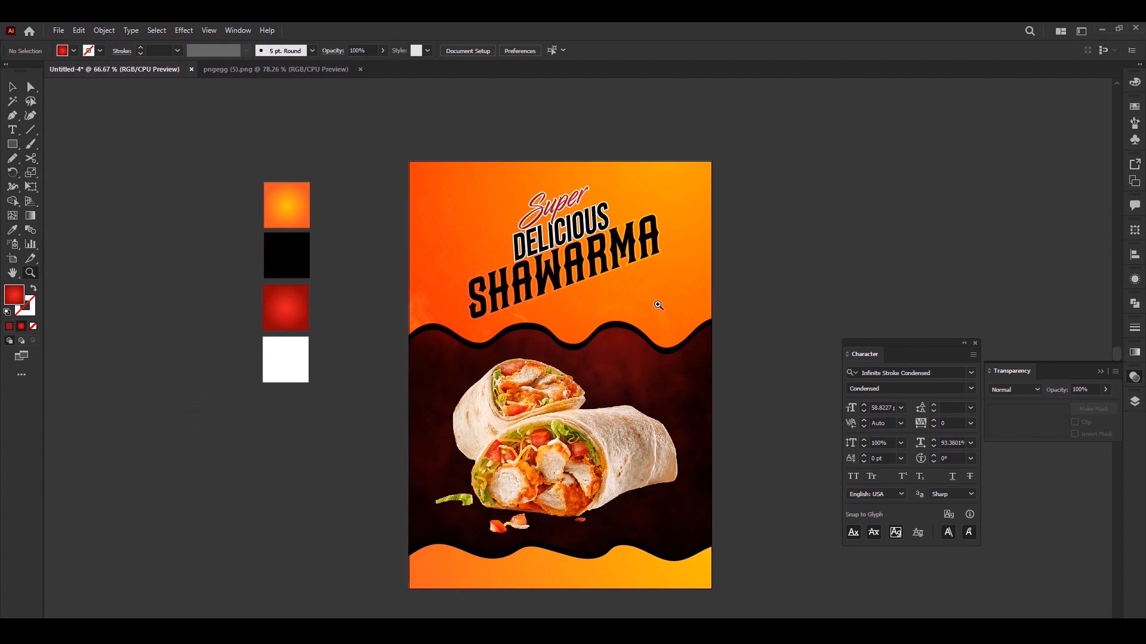
{"action": "left_click", "coordinate": [579, 294]}
{"action": "mouse_move", "coordinate": [608, 368]}
{"action": "left_mouse_down"}
{"action": "mouse_move", "coordinate": [640, 324]}
{"action": "mouse_move", "coordinate": [733, 409]}
{"action": "left_mouse_up"}
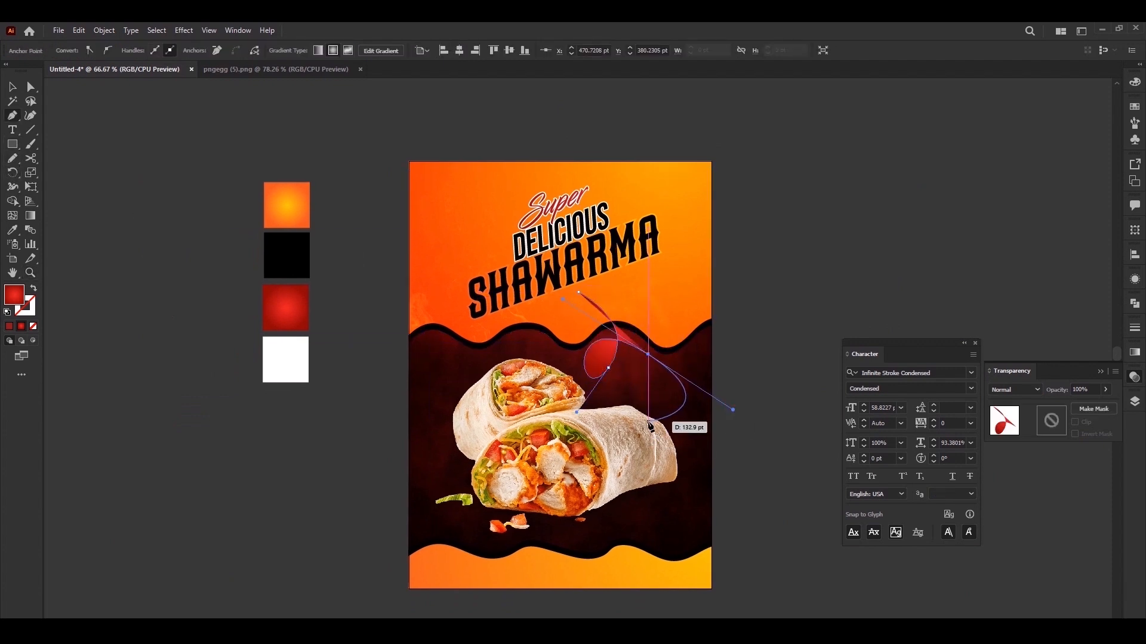
{"action": "key", "text": "v"}
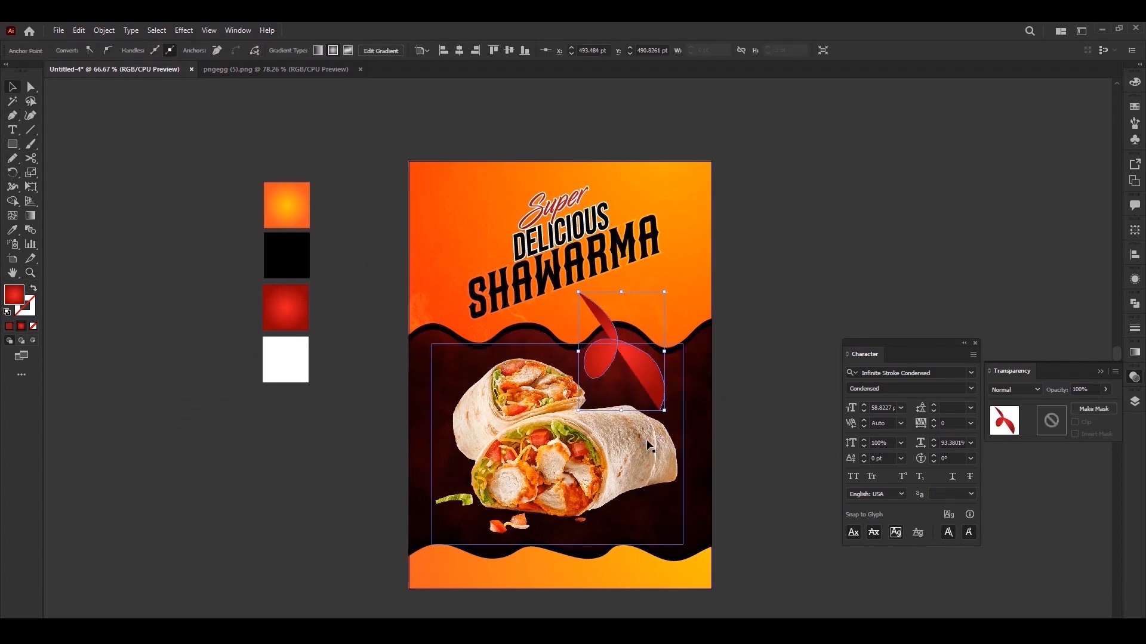
Give the looping path no fill and a white stroke, and adjust its anchor points to refine the loop
{"action": "left_click", "coordinate": [7, 312]}
{"action": "left_click", "coordinate": [34, 326]}
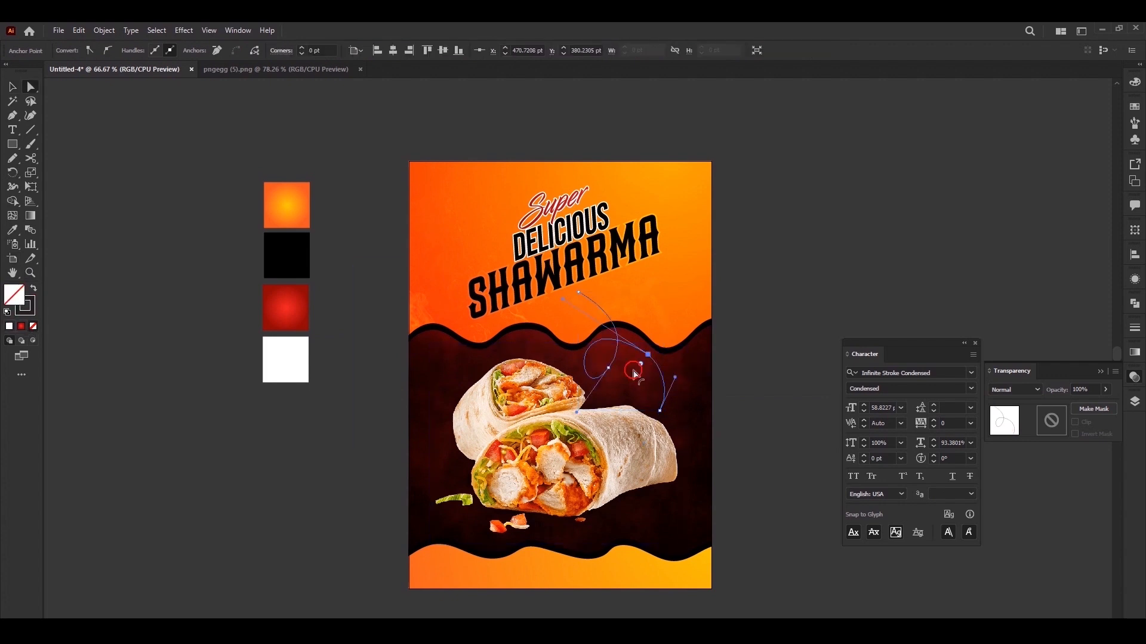
{"action": "key", "text": "a"}
{"action": "left_click_drag", "start_coordinate": [658, 353], "coordinate": [619, 365]}
{"action": "key", "text": "v"}
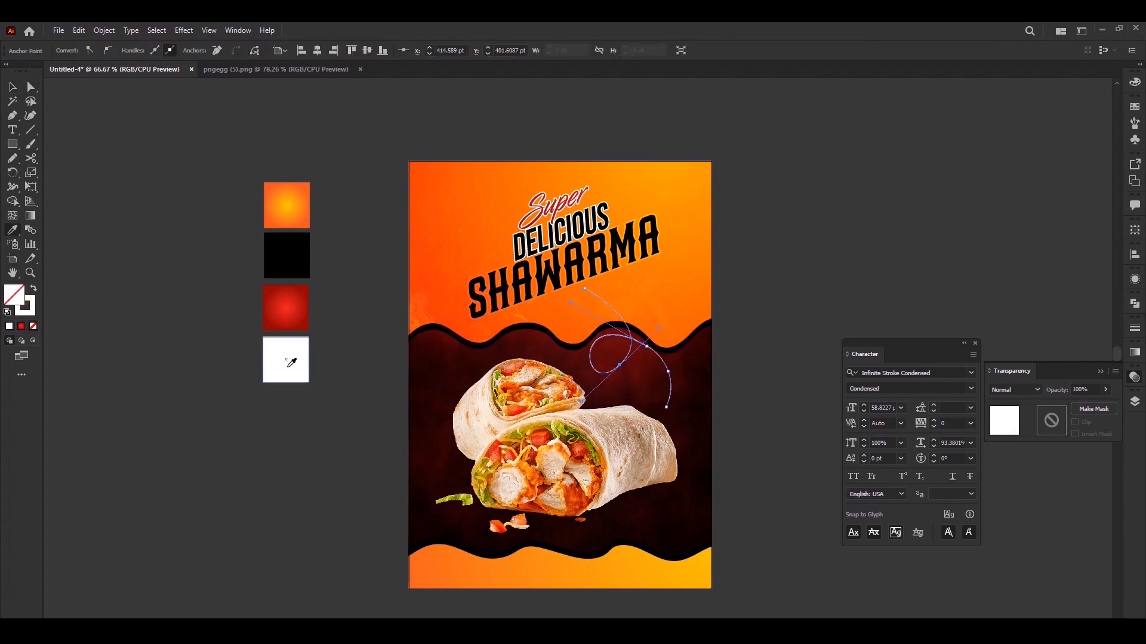
Set the looping path's stroke to 3 pt and make it a dashed line with an arrowhead at its lower end
{"action": "left_click", "coordinate": [1134, 328]}
{"action": "left_click", "coordinate": [1069, 342]}
{"action": "left_click", "coordinate": [1085, 422]}
{"action": "left_click", "coordinate": [1089, 455]}
{"action": "left_click", "coordinate": [1047, 497]}
{"action": "left_click", "coordinate": [992, 408]}
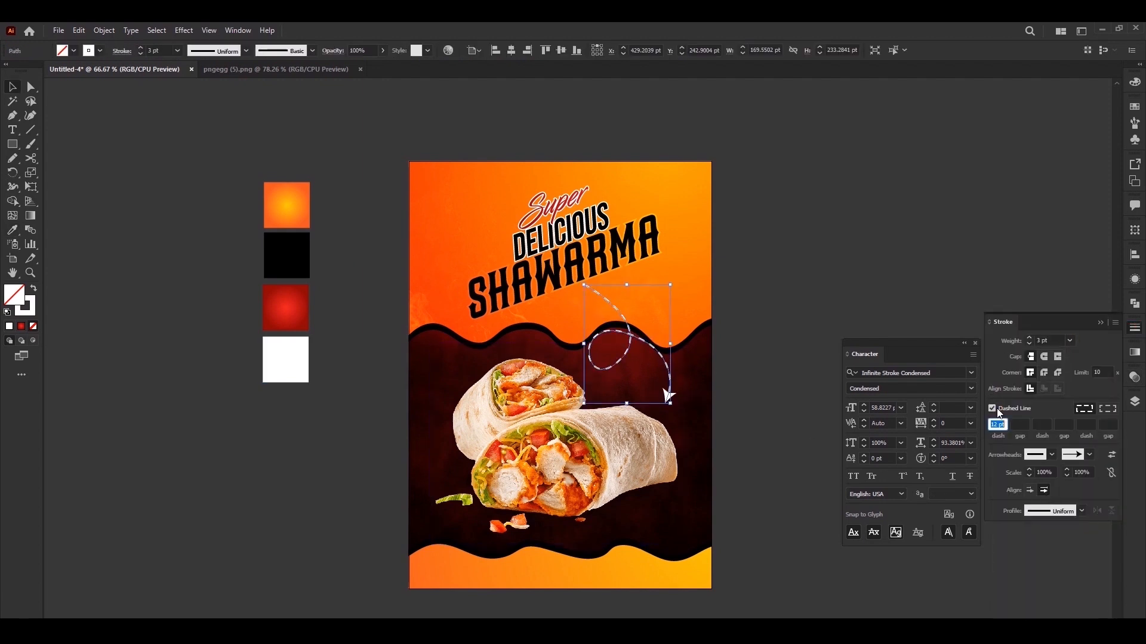
{"action": "left_click", "coordinate": [769, 365]}
Draw a circle about 110 pt wide below the arrowhead and fill it with the orange gradient swatch
{"action": "mouse_move", "coordinate": [619, 398]}
{"action": "left_mouse_down"}
{"action": "mouse_move", "coordinate": [674, 454]}
{"action": "mouse_move", "coordinate": [660, 435]}
{"action": "left_mouse_up"}
{"action": "key", "text": "i"}
{"action": "left_click", "coordinate": [286, 215]}
{"action": "key", "text": "v"}
Paste a slightly larger copy of the circle behind it and run its orange gradient diagonally to form a rim
{"action": "left_click", "coordinate": [79, 29]}
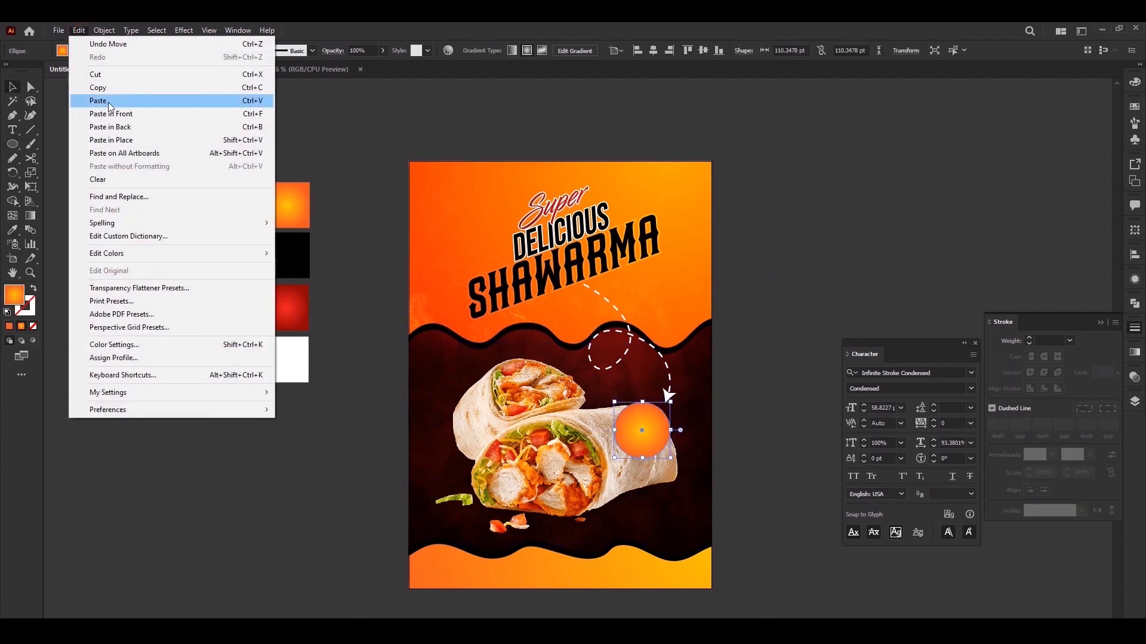
{"action": "left_click", "coordinate": [113, 127]}
{"action": "key", "text": "g"}
{"action": "left_click_drag", "start_coordinate": [678, 395], "coordinate": [626, 445]}
{"action": "key", "text": "v"}
{"action": "left_click", "coordinate": [753, 364]}
Add the price text $.40 in Bebas Neue Regular and centre it on the orange circle
{"action": "key", "text": "t"}
{"action": "left_click", "coordinate": [777, 263]}
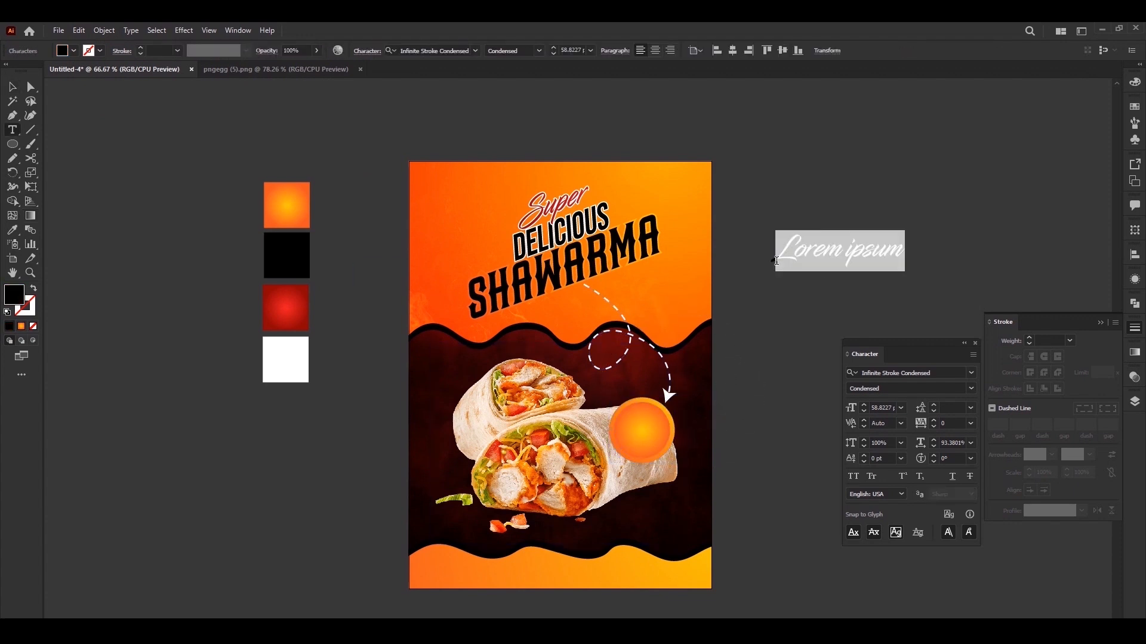
{"action": "type", "text": "$.40"}
{"action": "key", "text": "ctrl+a"}
{"action": "left_click", "coordinate": [971, 373]}
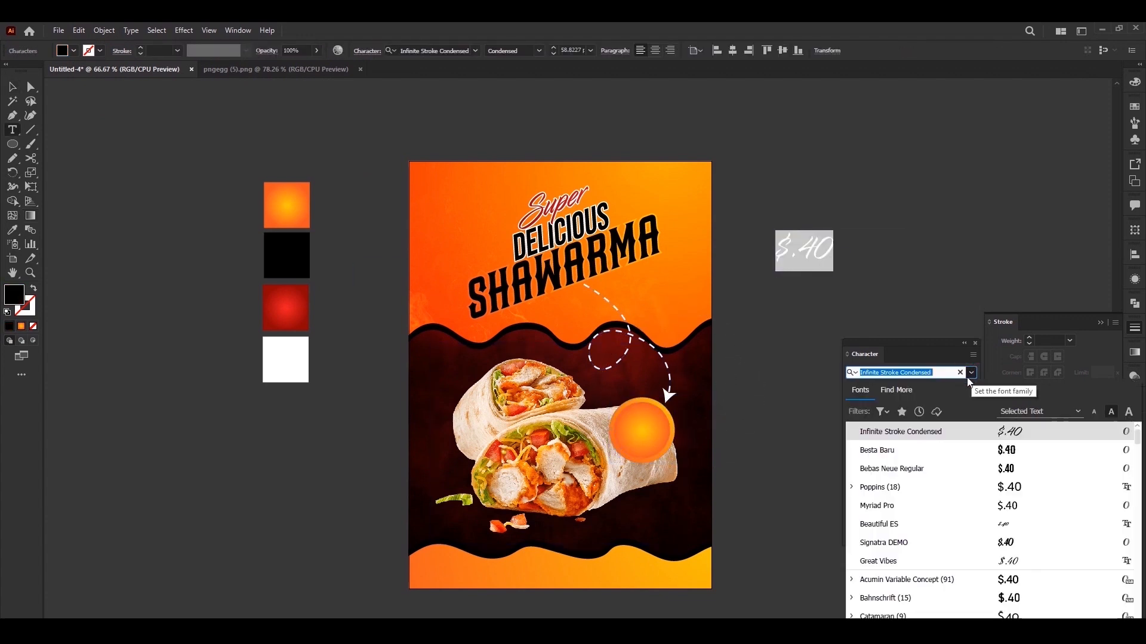
{"action": "left_click", "coordinate": [936, 451]}
{"action": "left_click", "coordinate": [971, 374]}
{"action": "left_click", "coordinate": [935, 470]}
{"action": "key", "text": "Escape"}
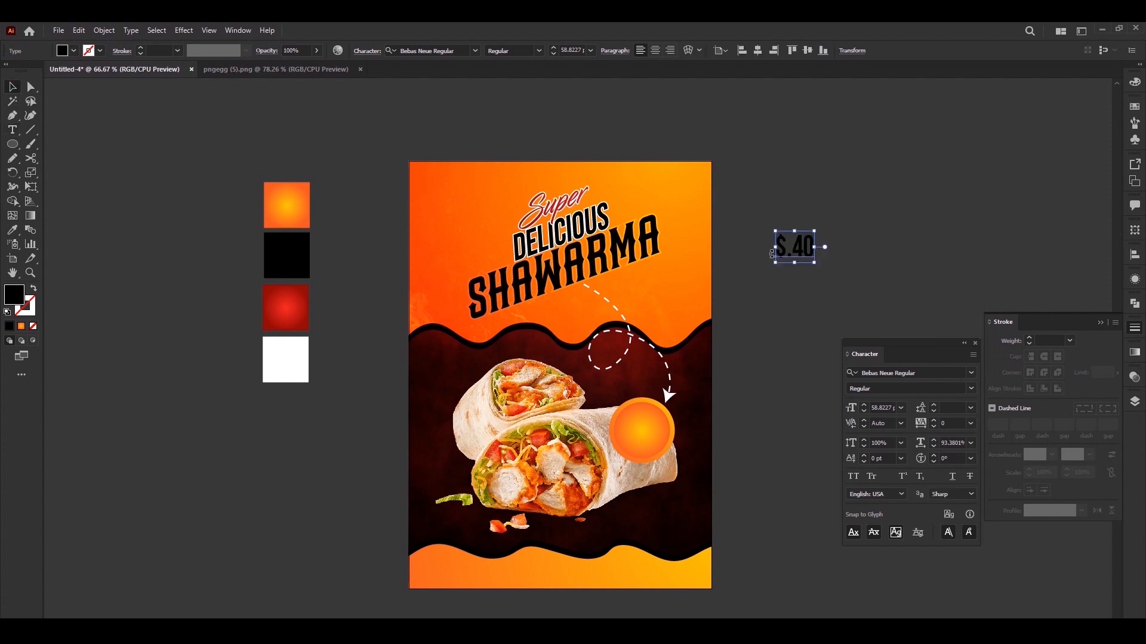
{"action": "left_click_drag", "start_coordinate": [652, 435], "coordinate": [652, 434]}
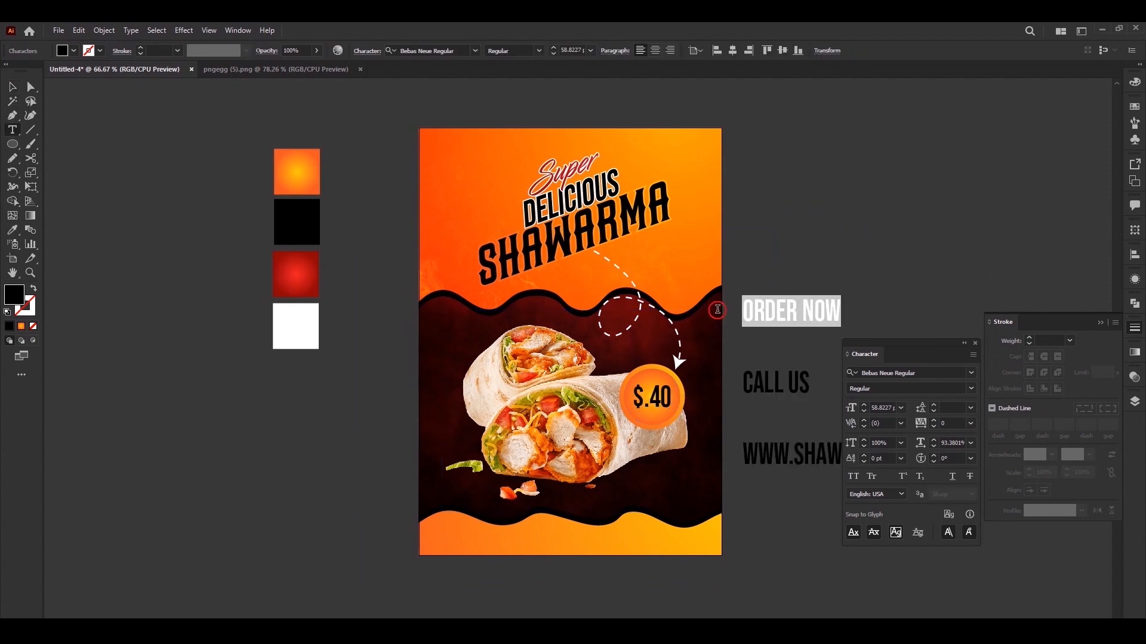
Paste the ORDER NOW, CALL US and website text beside the poster and place a small white ORDER NOW in the bottom orange band
{"action": "key", "text": "ctrl+c"}
{"action": "left_click", "coordinate": [320, 526]}
{"action": "key", "text": "ctrl+v"}
{"action": "left_click", "coordinate": [12, 87]}
{"action": "left_click_drag", "start_coordinate": [416, 530], "coordinate": [471, 541]}
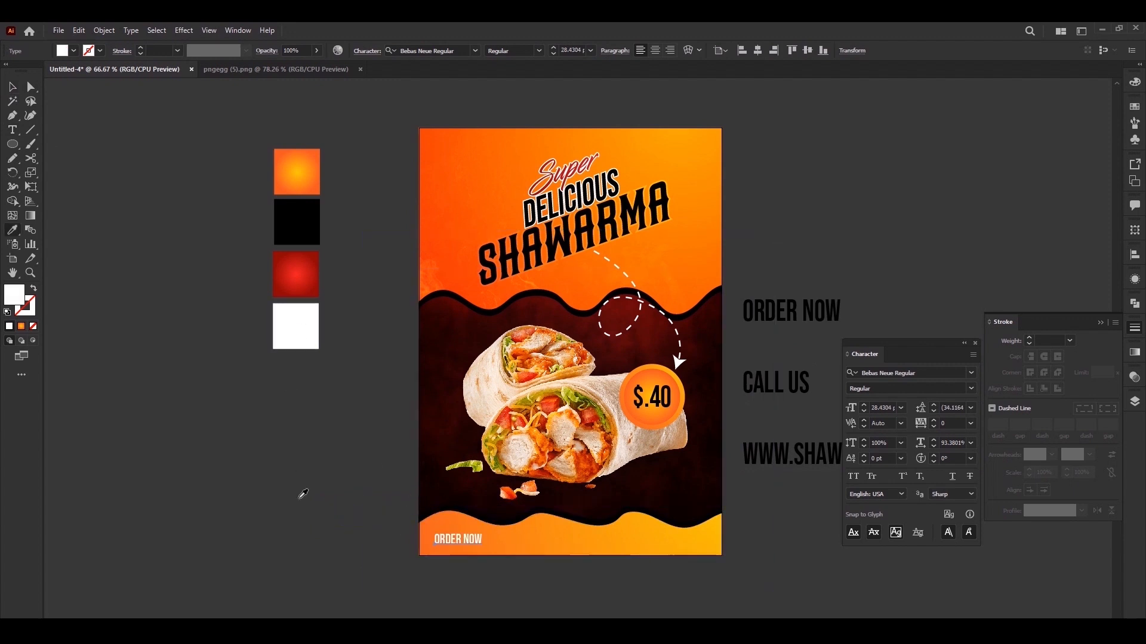
Place a rounded rectangle with the red gradient behind the white ORDER NOW text and centre the text on it
{"action": "left_click_drag", "start_coordinate": [471, 544], "coordinate": [449, 540]}
{"action": "key", "text": "a"}
{"action": "key", "text": "i"}
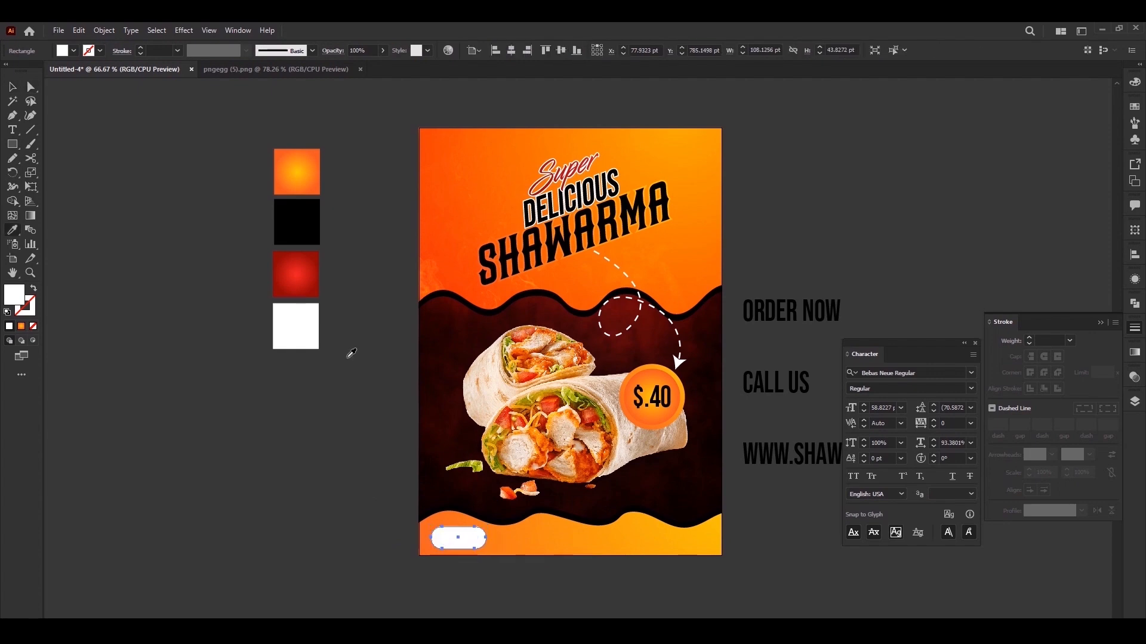
{"action": "left_click", "coordinate": [303, 284]}
{"action": "key", "text": "ctrl+["}
{"action": "key", "text": "v"}
{"action": "key", "text": "ctrl+plus"}
{"action": "key", "text": "ctrl+plus"}
{"action": "left_click_drag", "start_coordinate": [552, 322], "coordinate": [452, 438]}
{"action": "left_click", "coordinate": [471, 434]}
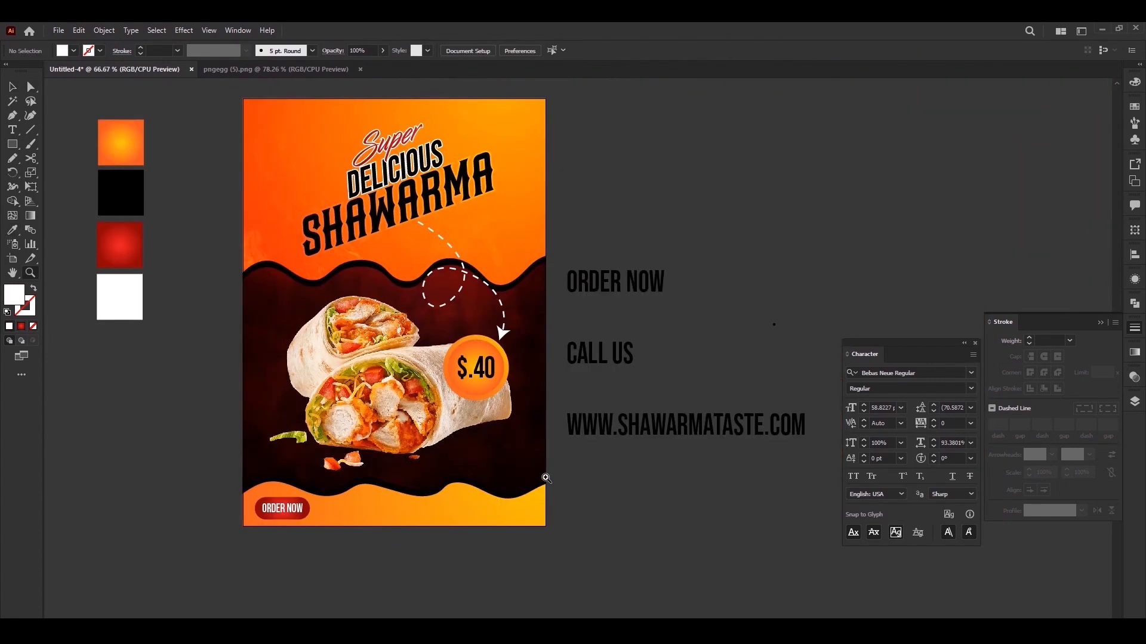
Delete the ORDER NOW line from the contact text beside the poster and add a placeholder phone number after CALL US
{"action": "key", "text": "ctrl+minus"}
{"action": "key", "text": "ctrl+minus"}
{"action": "left_click", "coordinate": [610, 358]}
{"action": "key", "text": "t"}
{"action": "left_click_drag", "start_coordinate": [669, 287], "coordinate": [574, 286]}
{"action": "key", "text": "Delete"}
{"action": "key", "text": "Delete"}
{"action": "key", "text": "Delete"}
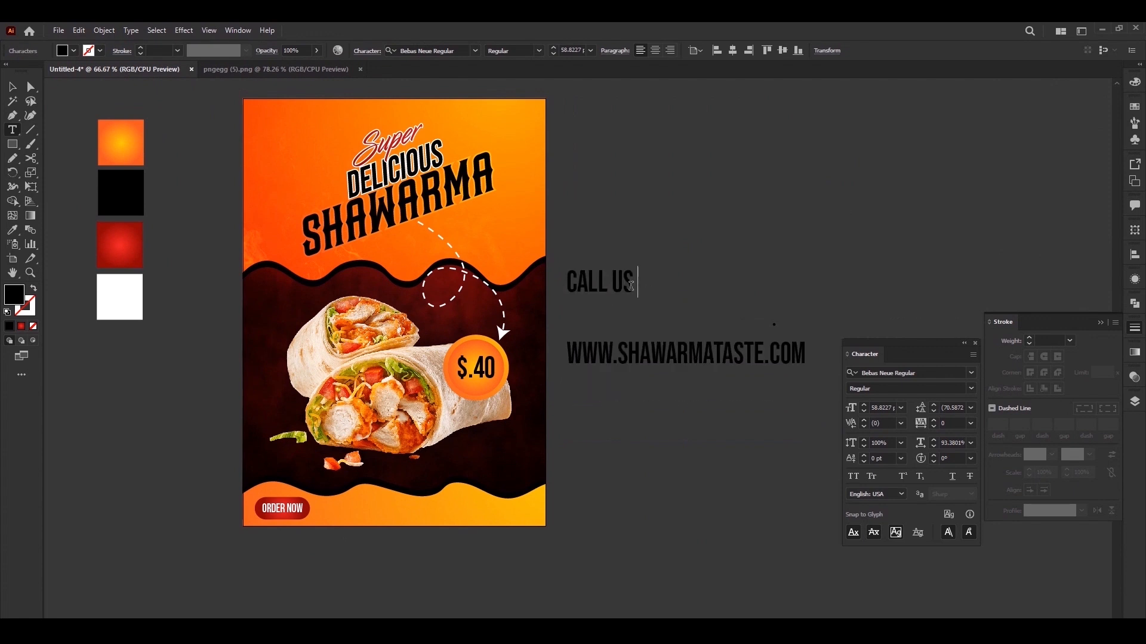
{"action": "key", "text": "ctrl+a"}
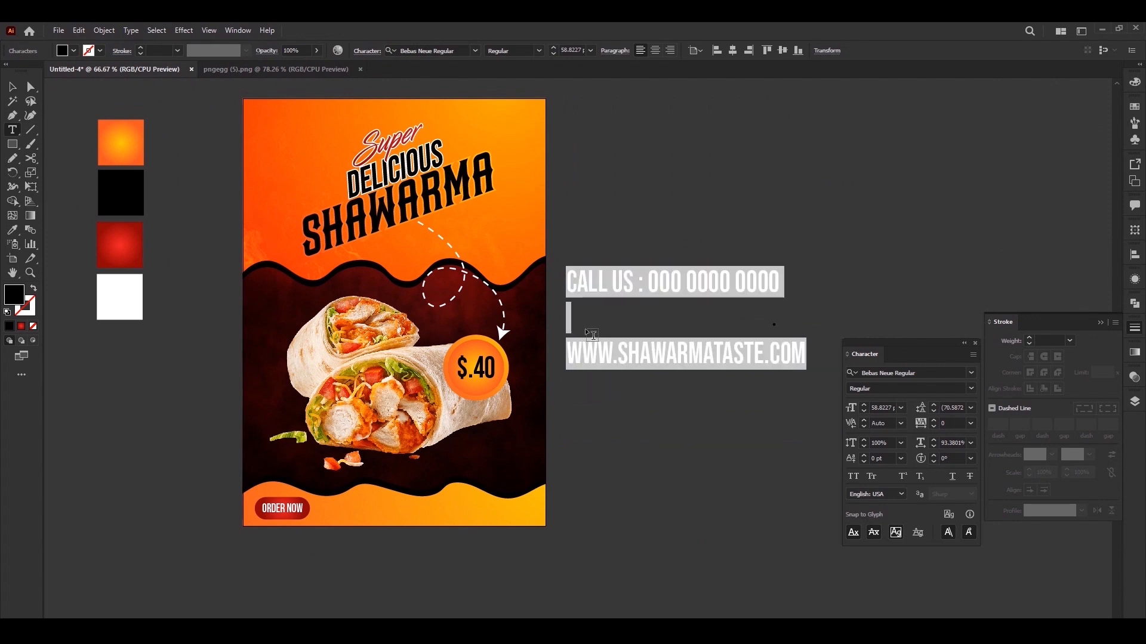
Remove the blank line above the website address and right-align the contact text
{"action": "left_click", "coordinate": [569, 352]}
{"action": "key", "text": "BackSpace"}
{"action": "key", "text": "ctrl+a"}
{"action": "left_click", "coordinate": [671, 51]}
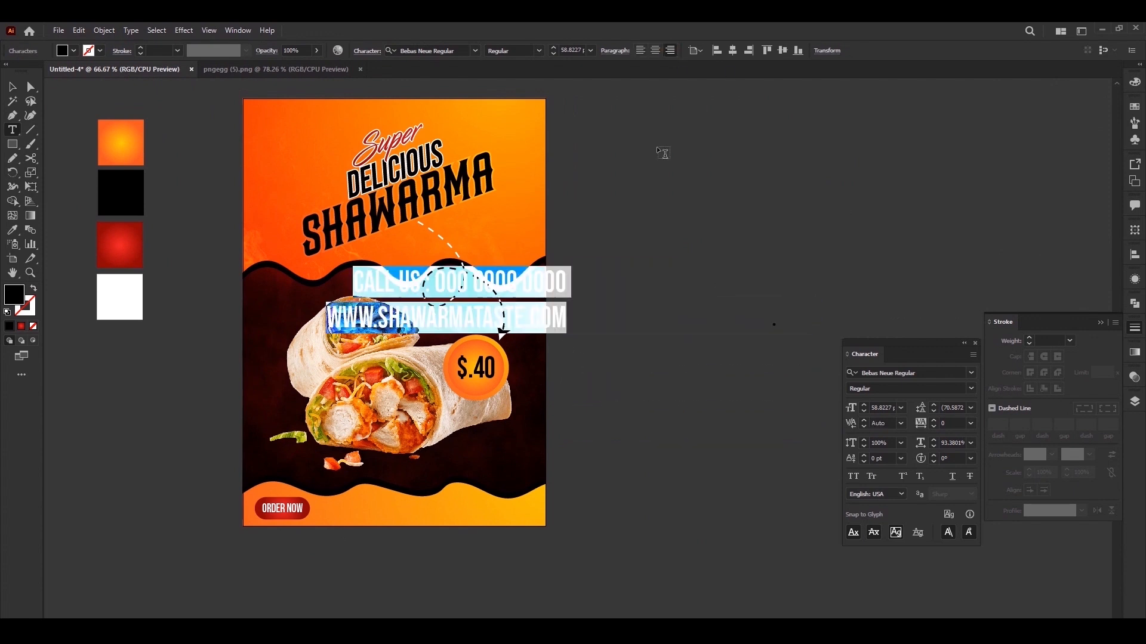
{"action": "key", "text": "Escape"}
Move the contact text clear of the poster and set the website line in Poppins
{"action": "left_click_drag", "start_coordinate": [568, 264], "coordinate": [745, 401]}
{"action": "key", "text": "t"}
{"action": "left_click", "coordinate": [971, 374]}
{"action": "left_click", "coordinate": [939, 490]}
{"action": "left_click", "coordinate": [667, 423]}
{"action": "key", "text": "Escape"}
Place the contact text in the bottom orange band opposite ORDER NOW and set its leading to 24 pt
{"action": "left_click_drag", "start_coordinate": [724, 413], "coordinate": [527, 512]}
{"action": "double_click", "coordinate": [528, 512]}
{"action": "key", "text": "ctrl+a"}
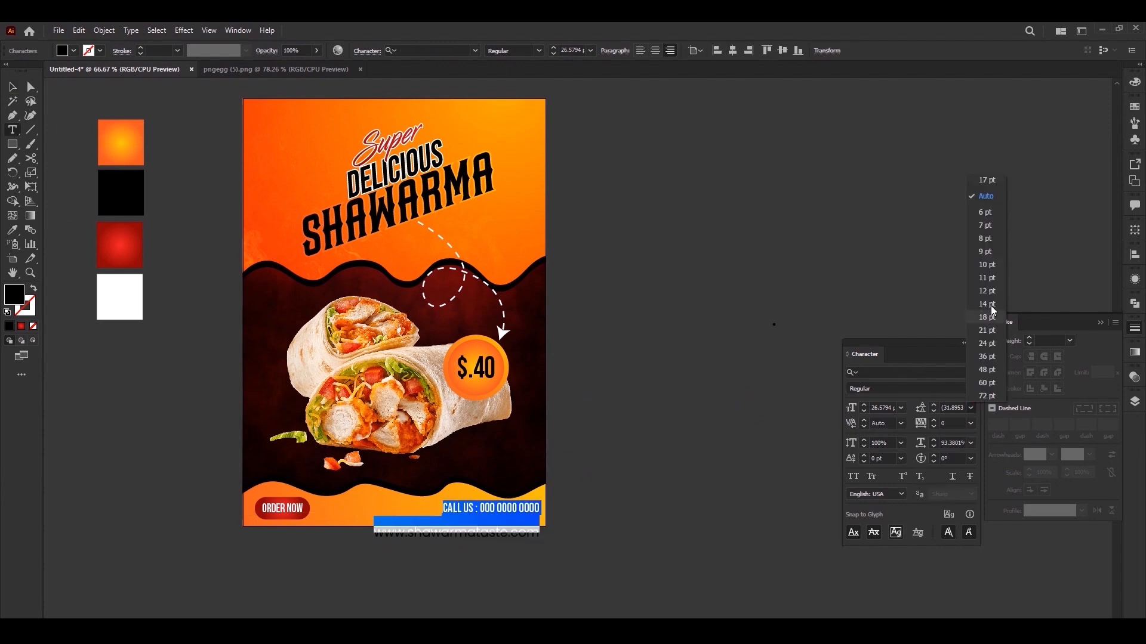
{"action": "left_click", "coordinate": [988, 343]}
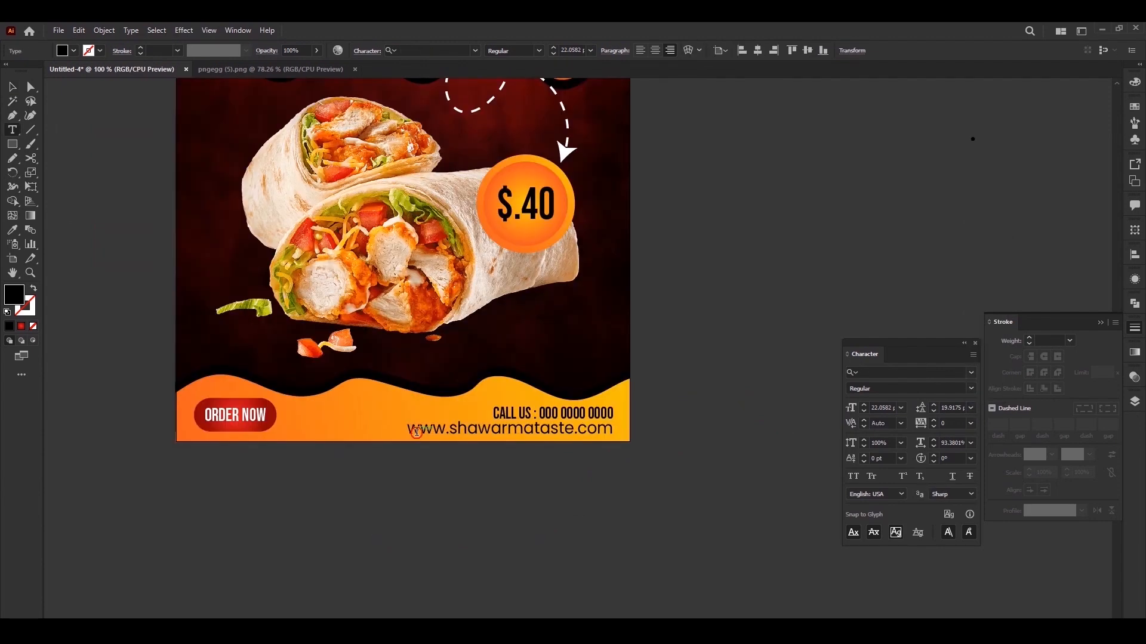
Change the website line's font size and fine-tune the positions of the contact text and ORDER NOW button
{"action": "left_click_drag", "start_coordinate": [408, 430], "coordinate": [620, 439]}
{"action": "left_click", "coordinate": [901, 408]}
{"action": "left_click", "coordinate": [917, 541]}
{"action": "left_click", "coordinate": [12, 87]}
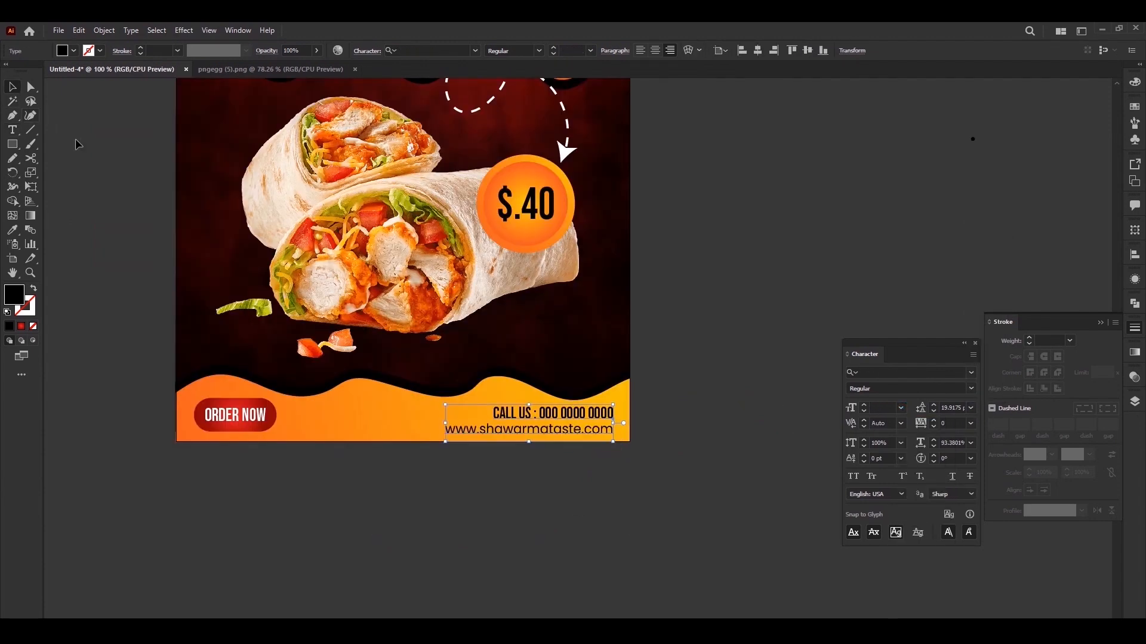
{"action": "left_click", "coordinate": [107, 209]}
{"action": "left_click_drag", "start_coordinate": [579, 414], "coordinate": [579, 416]}
{"action": "left_click_drag", "start_coordinate": [254, 420], "coordinate": [255, 422]}
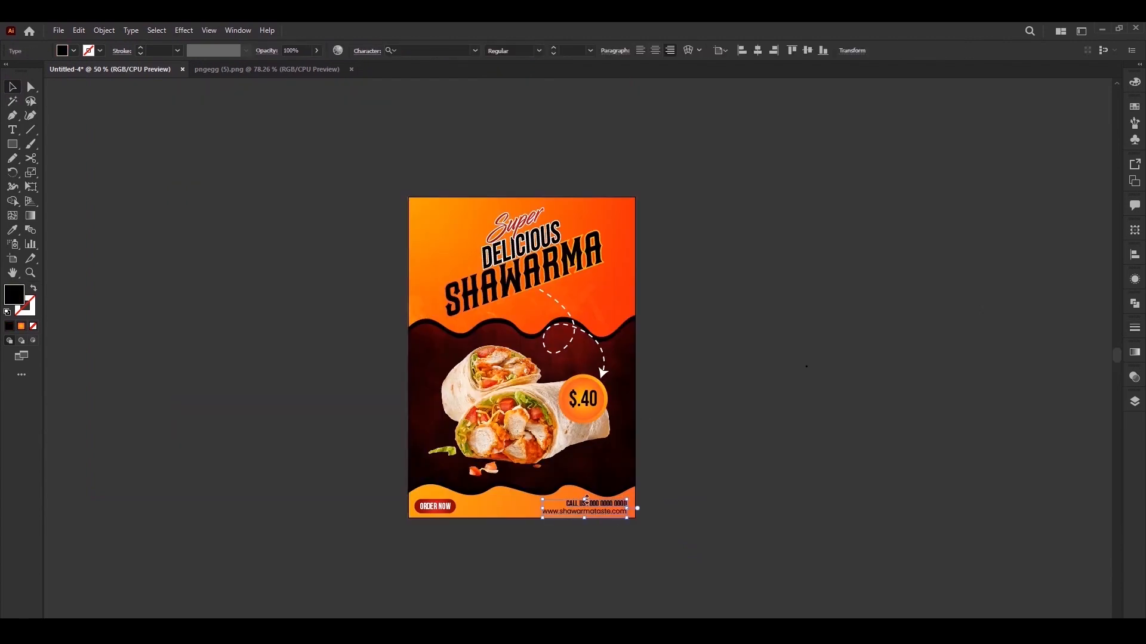
Recolour the contact text white and shift it horizontally about 6 pt toward the poster's right edge
{"action": "double_click", "coordinate": [13, 294]}
{"action": "left_click_drag", "start_coordinate": [126, 160], "coordinate": [95, 136]}
{"action": "left_click", "coordinate": [384, 148]}
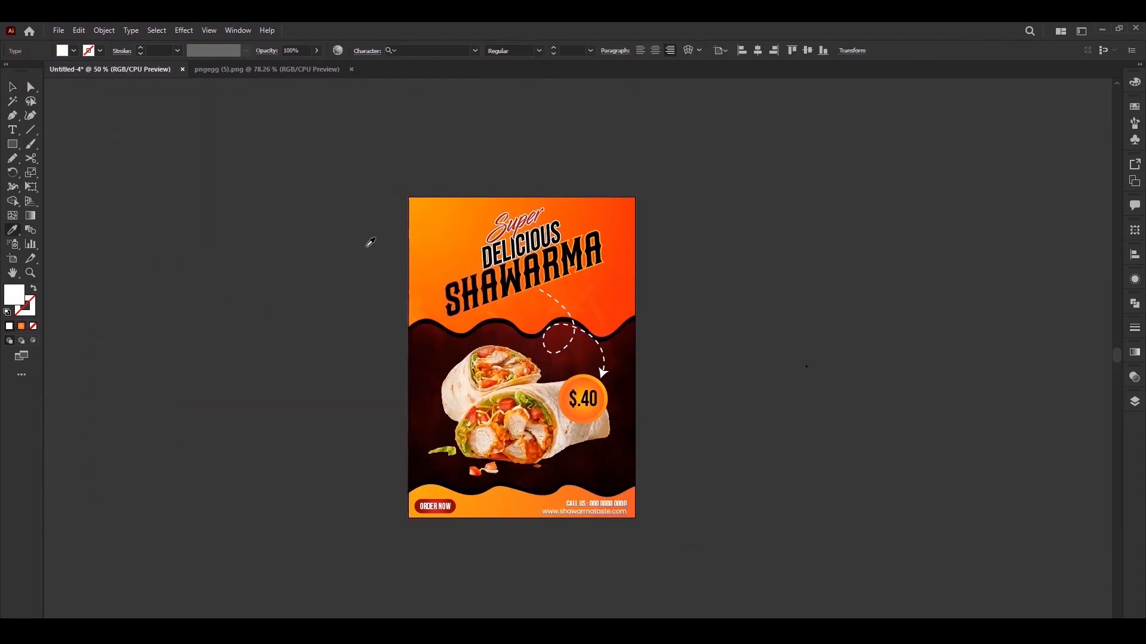
{"action": "left_click", "coordinate": [329, 334], "text": "ctrl"}
{"action": "left_click_drag", "start_coordinate": [328, 334], "coordinate": [338, 353]}
{"action": "key", "text": "z"}
{"action": "left_click", "coordinate": [605, 454]}
{"action": "left_click_drag", "start_coordinate": [604, 452], "coordinate": [625, 477]}
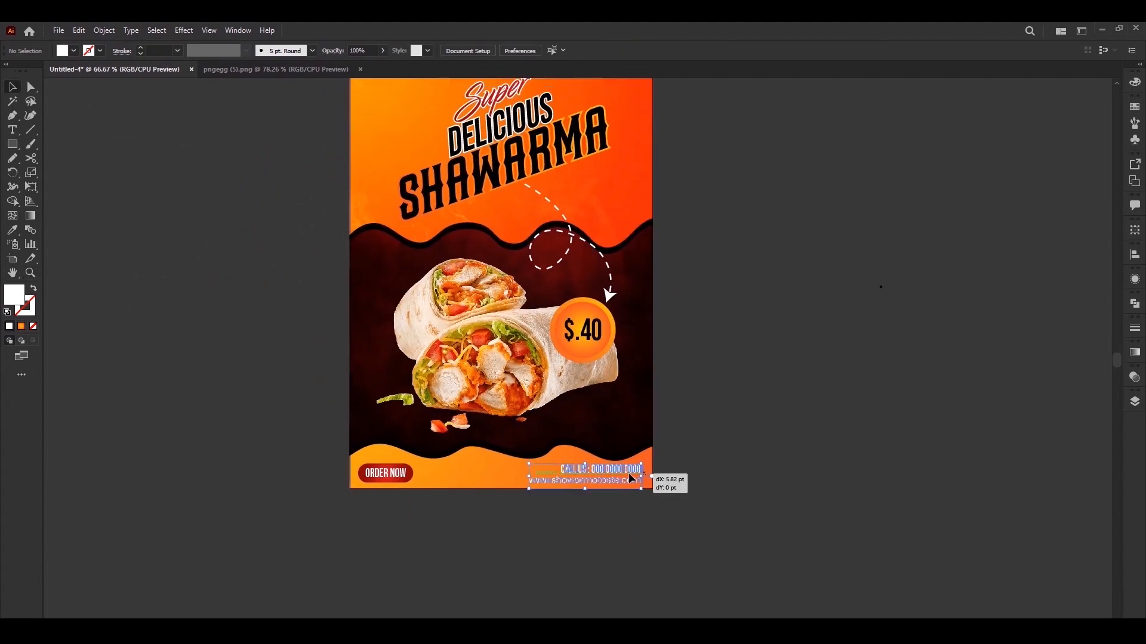